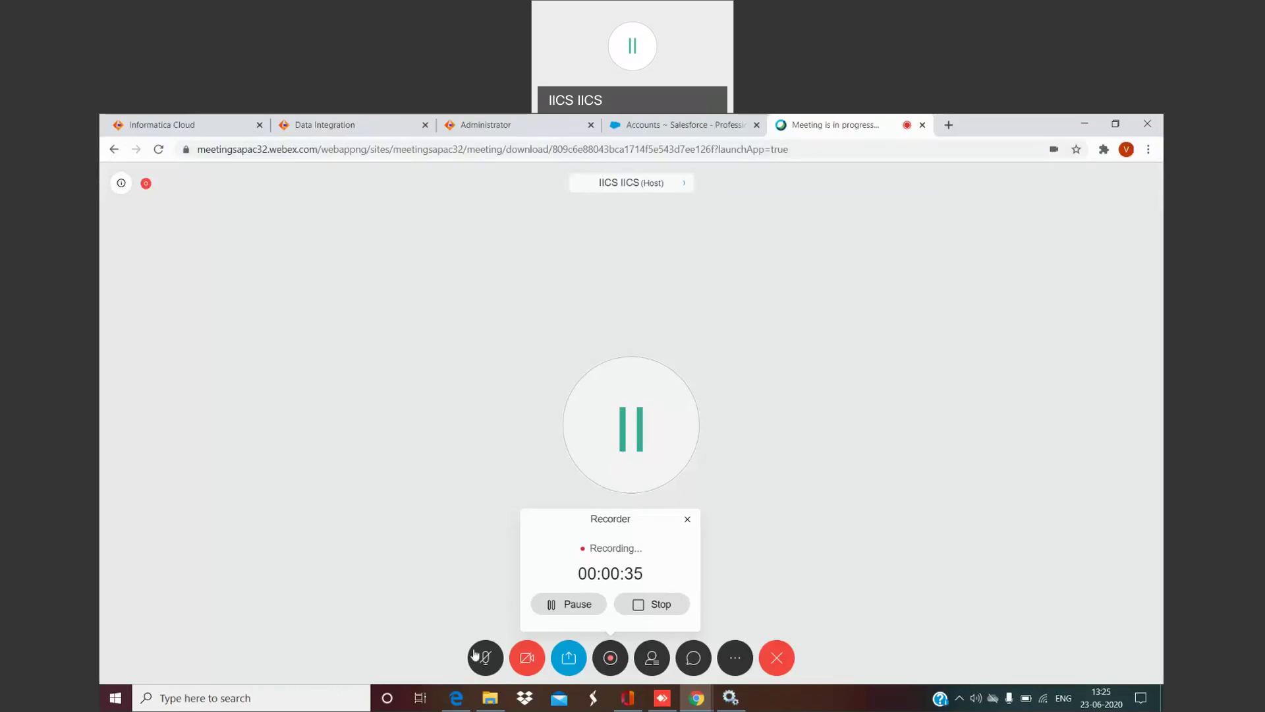
- View the Informatica Cloud login page in Edge and the My Services page in Chrome
{"action": "left_click", "coordinate": [464, 696]}
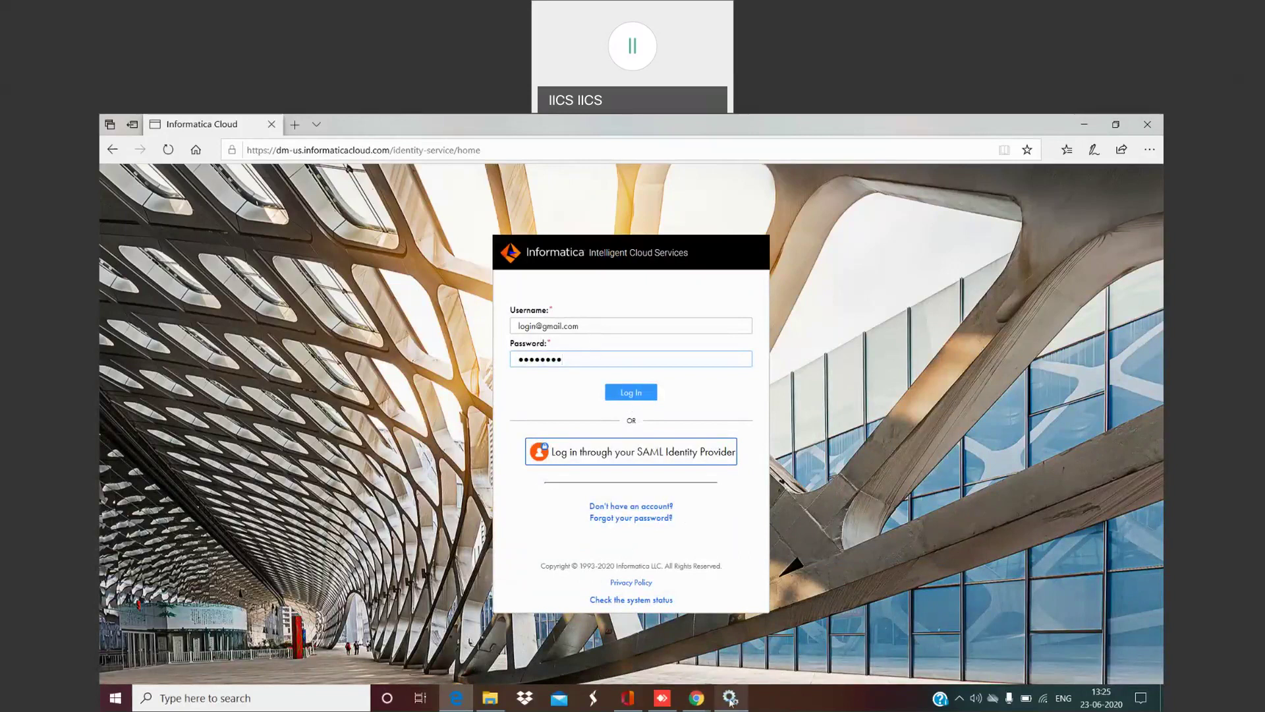
{"action": "mouse_move", "coordinate": [697, 699]}
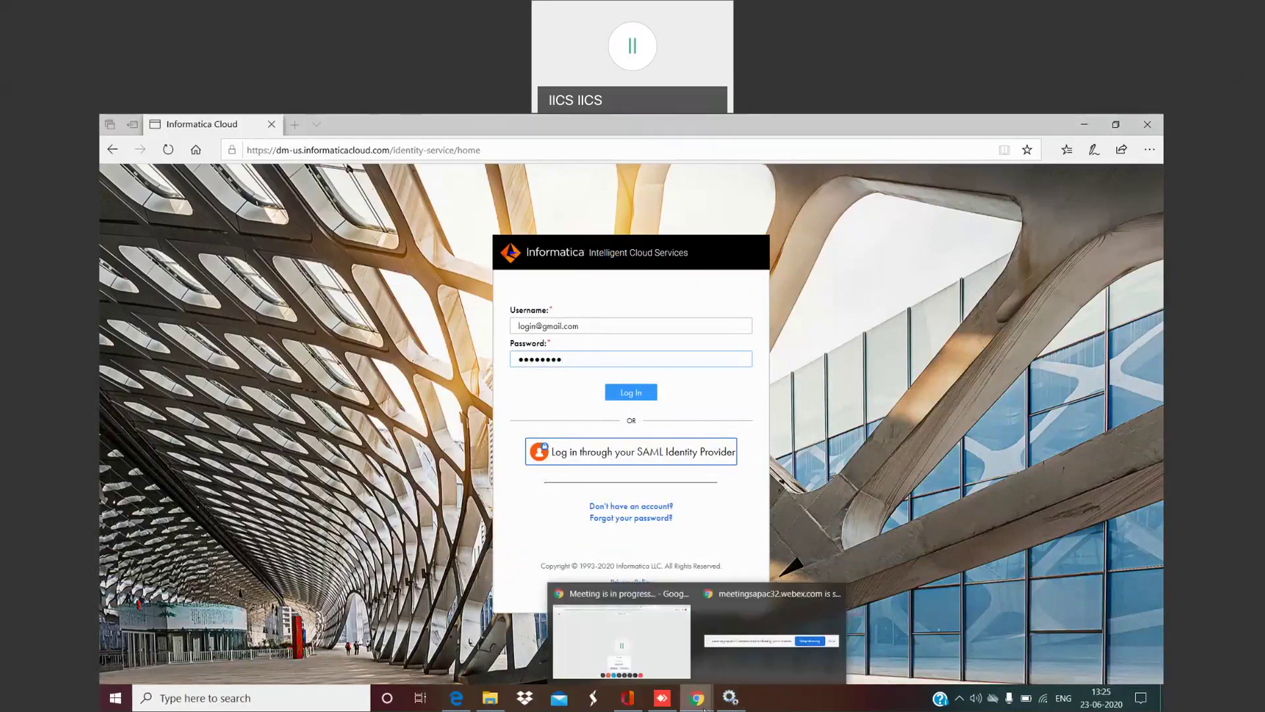
{"action": "left_click", "coordinate": [661, 667]}
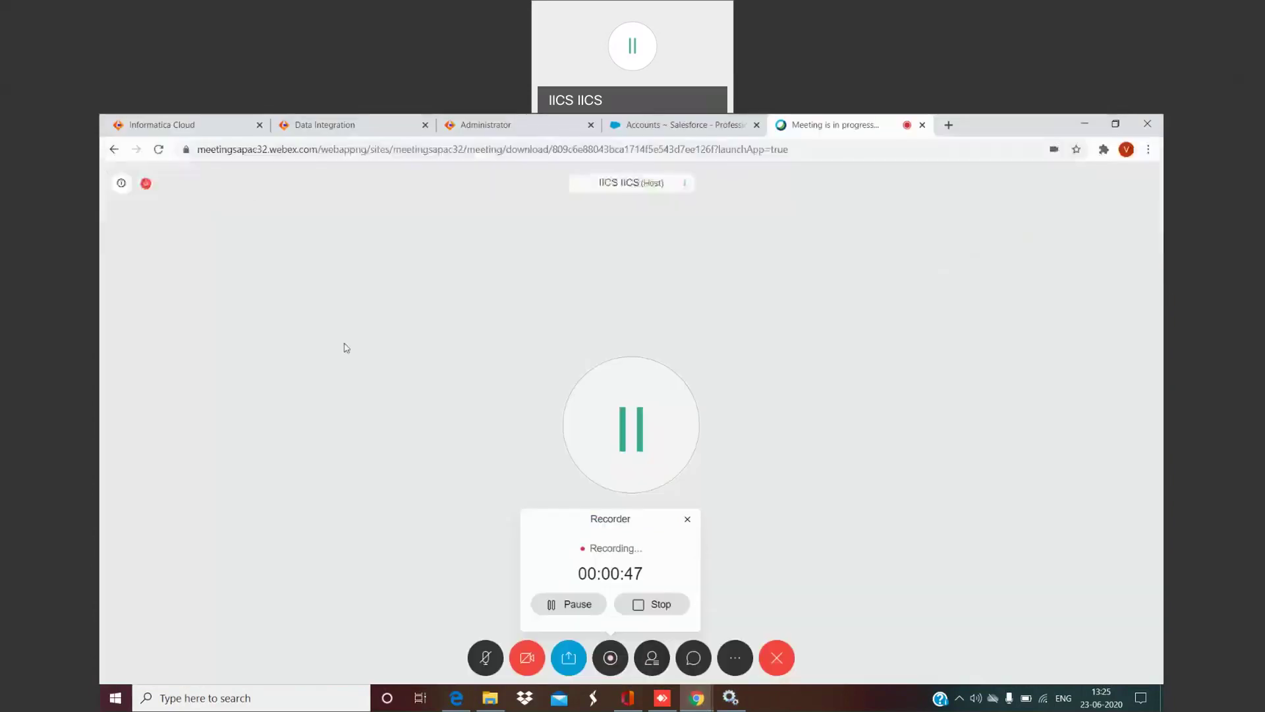
{"action": "left_click", "coordinate": [213, 120]}
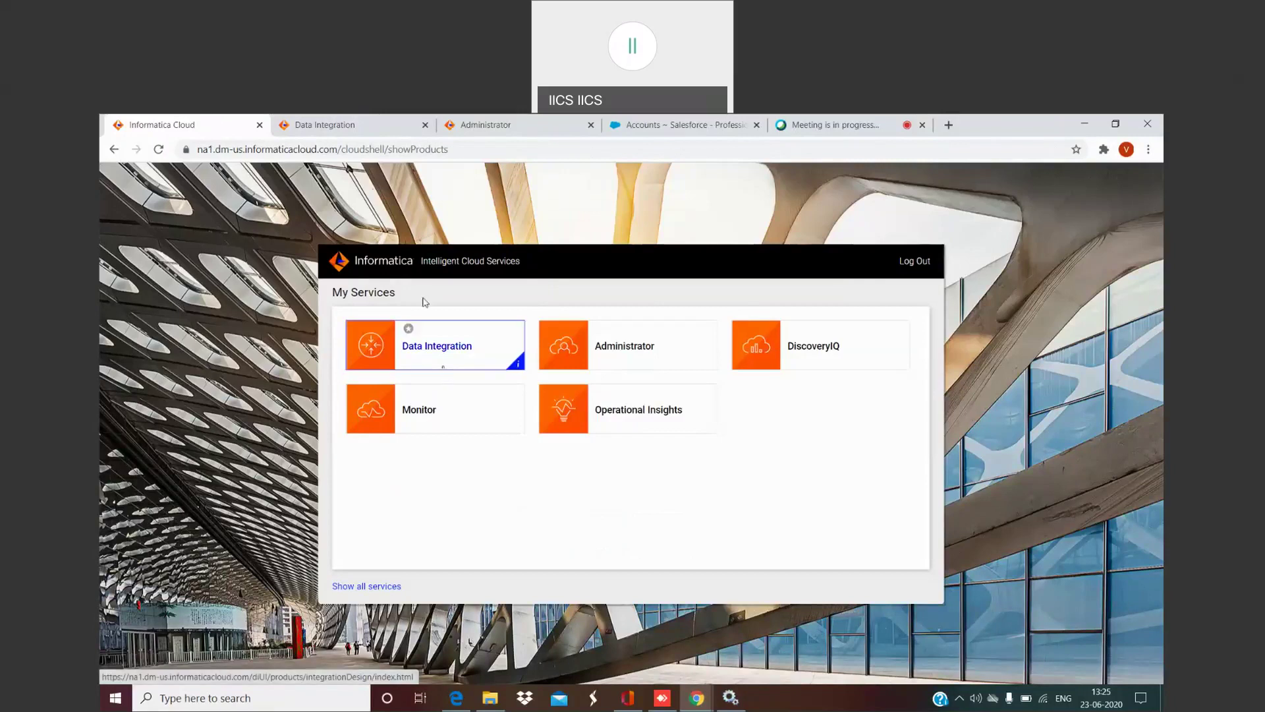
- Create a new Synchronization Task asset in the Data Integration service
{"action": "left_click", "coordinate": [356, 121]}
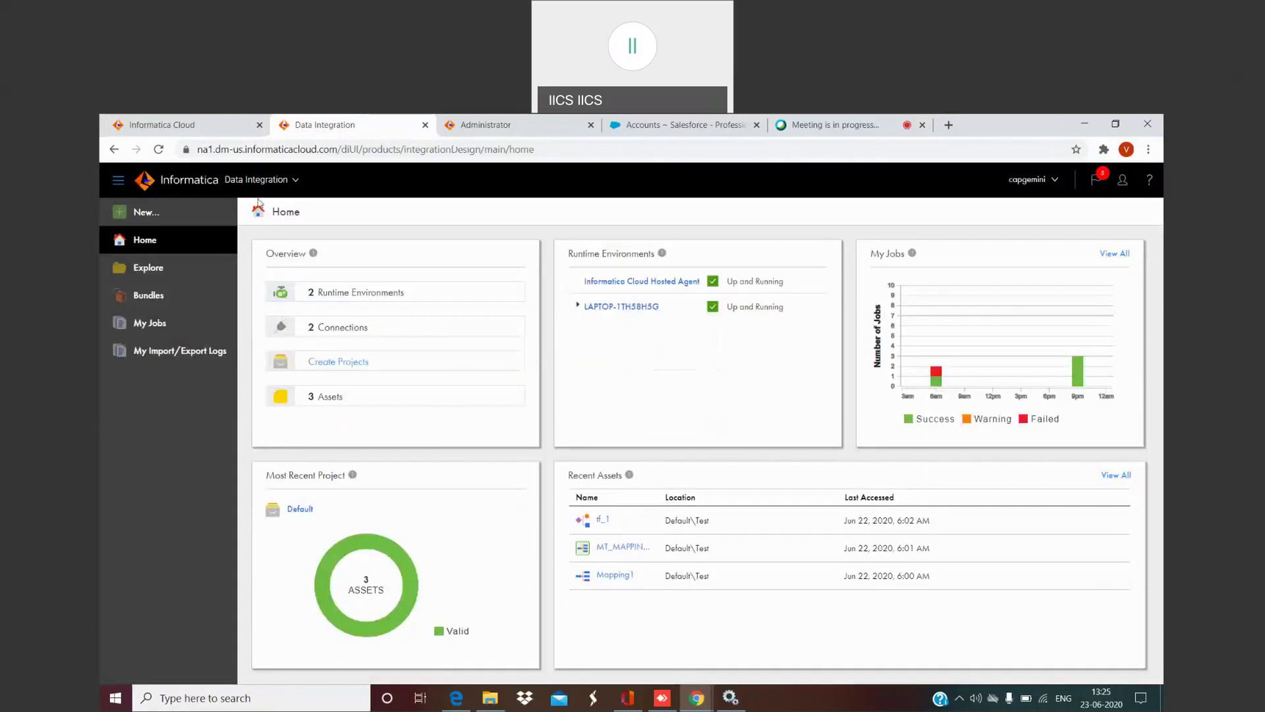
{"action": "left_click", "coordinate": [141, 221]}
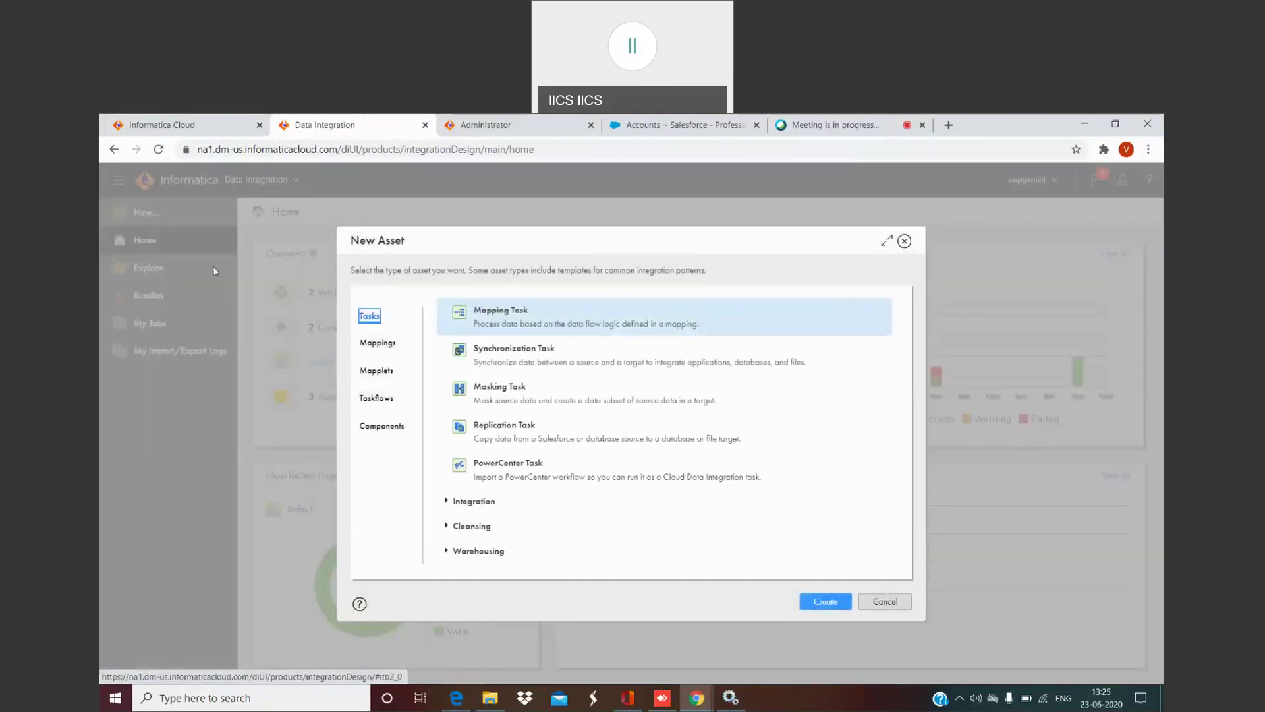
{"action": "left_click", "coordinate": [506, 361]}
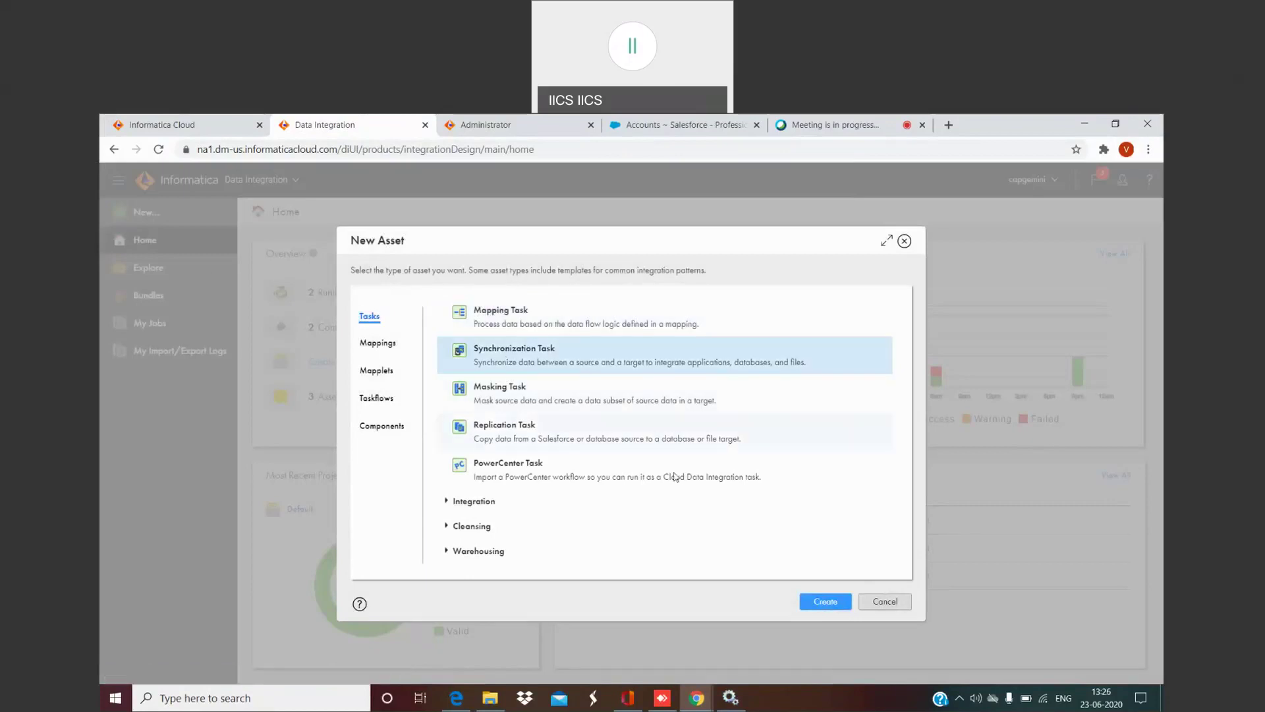
{"action": "left_click", "coordinate": [825, 603]}
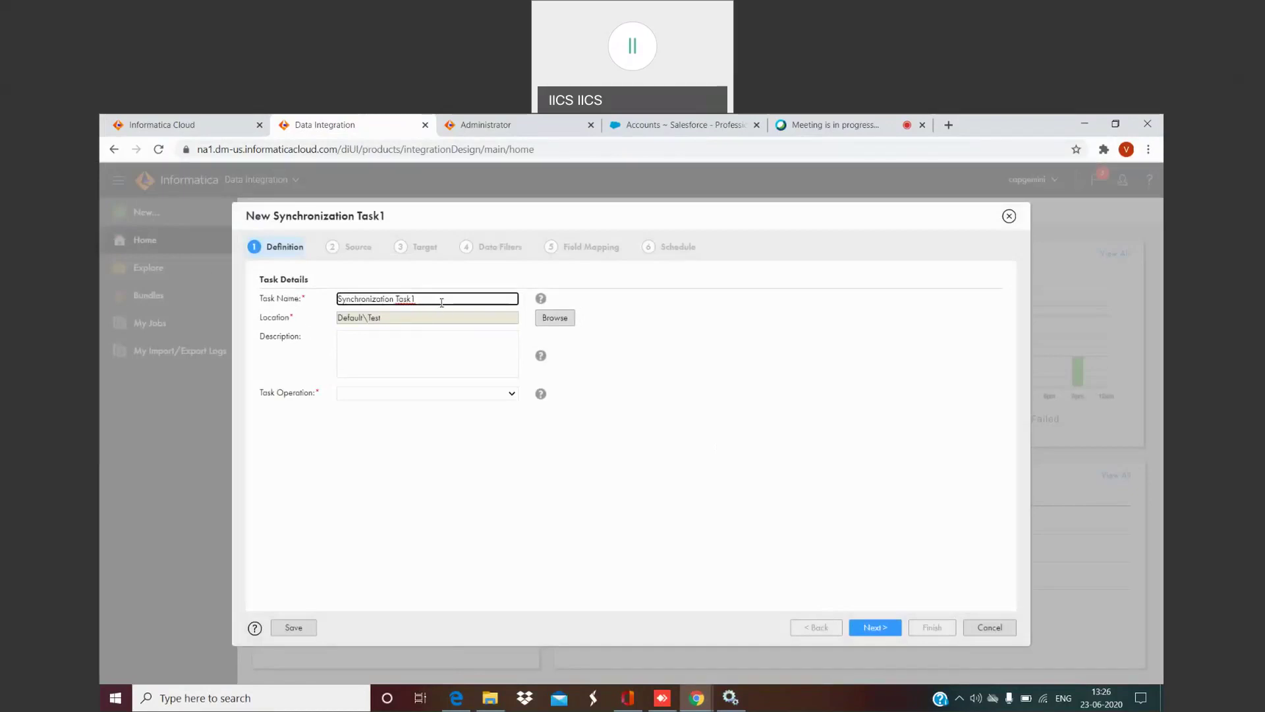
- Replace the default synchronization task name with Sync_acc_load
{"action": "key", "text": "BackSpace"}
{"action": "key", "text": "BackSpace"}
{"action": "key", "text": "BackSpace"}
{"action": "key", "text": "BackSpace"}
{"action": "key", "text": "BackSpace"}
{"action": "key", "text": "BackSpace"}
{"action": "key", "text": "BackSpace"}
{"action": "key", "text": "BackSpace"}
{"action": "key", "text": "BackSpace"}
{"action": "key", "text": "BackSpace"}
{"action": "key", "text": "BackSpace"}
{"action": "key", "text": "BackSpace"}
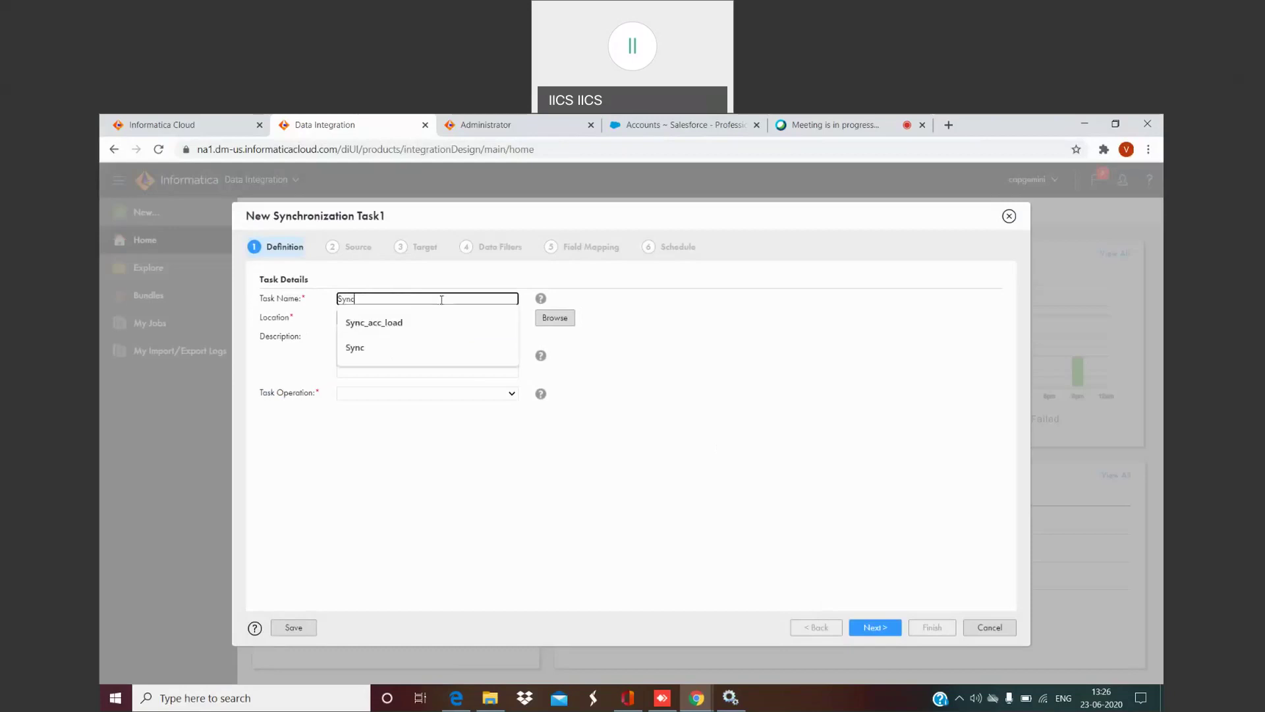
{"action": "type", "text": "_"}
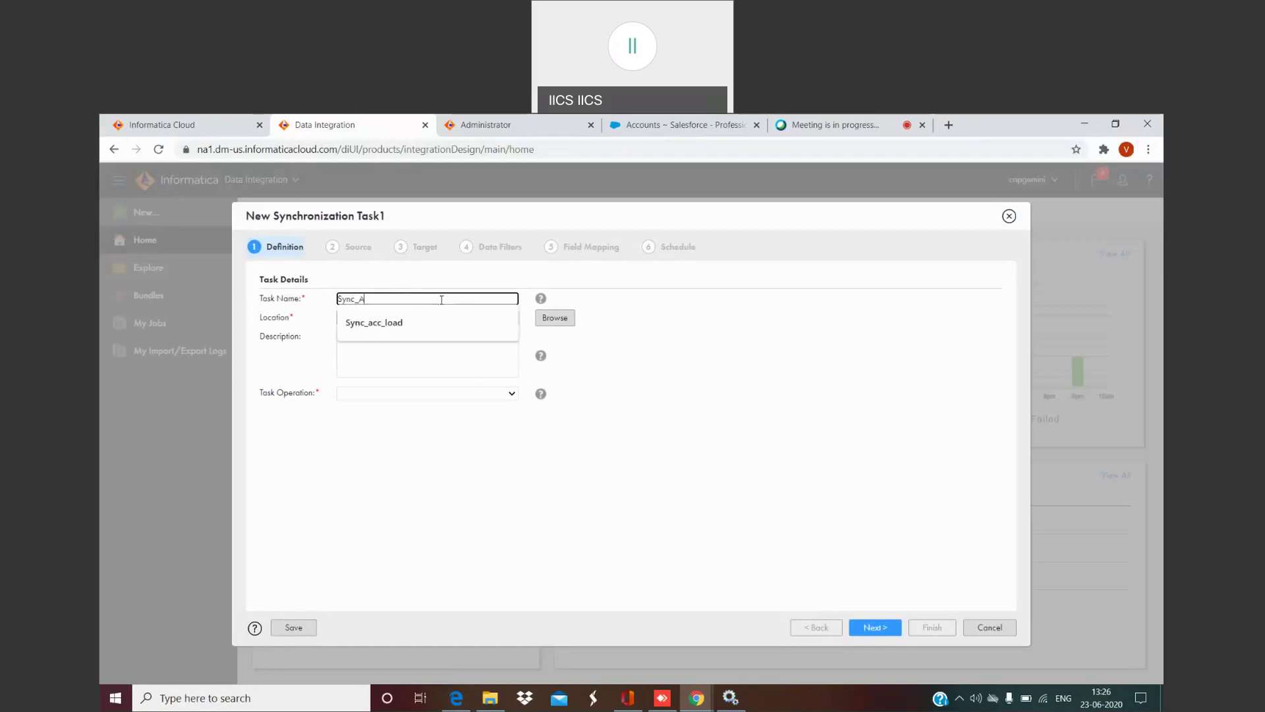
{"action": "type", "text": "Acc"}
{"action": "key", "text": "Down"}
{"action": "key", "text": "Return"}
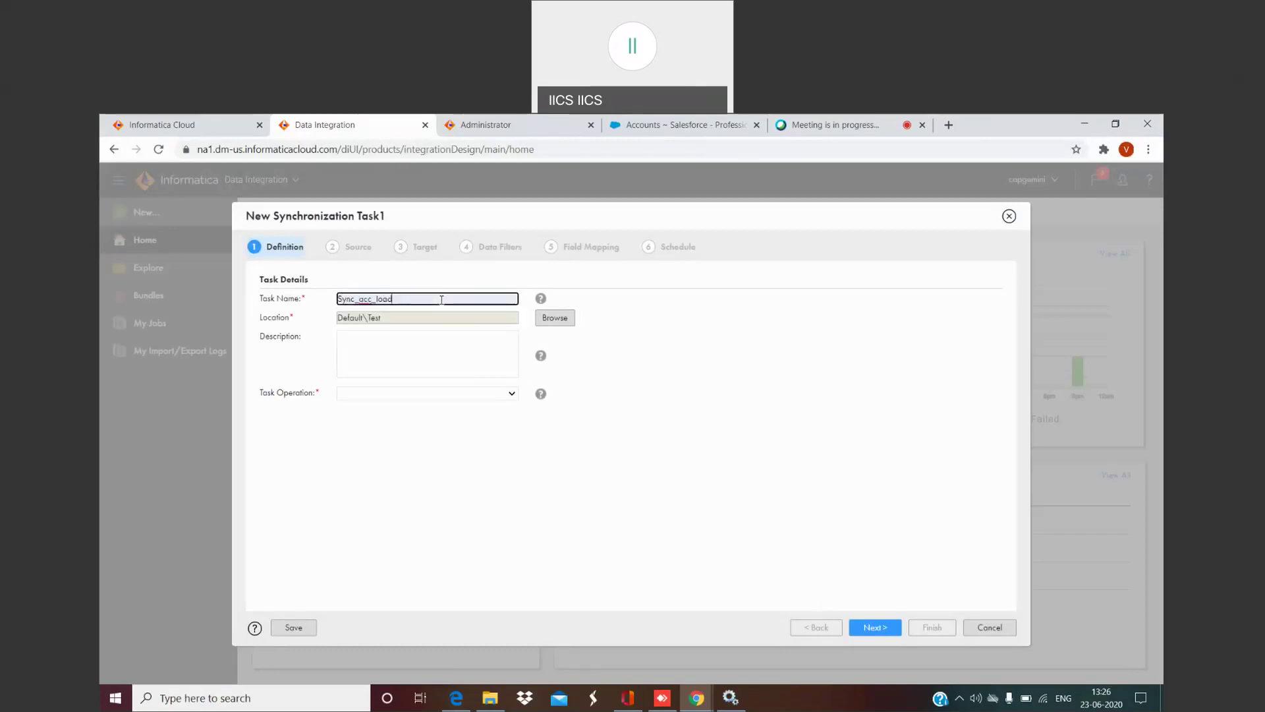
- Set the task operation to Insert and continue to the source definition
{"action": "left_click", "coordinate": [513, 395]}
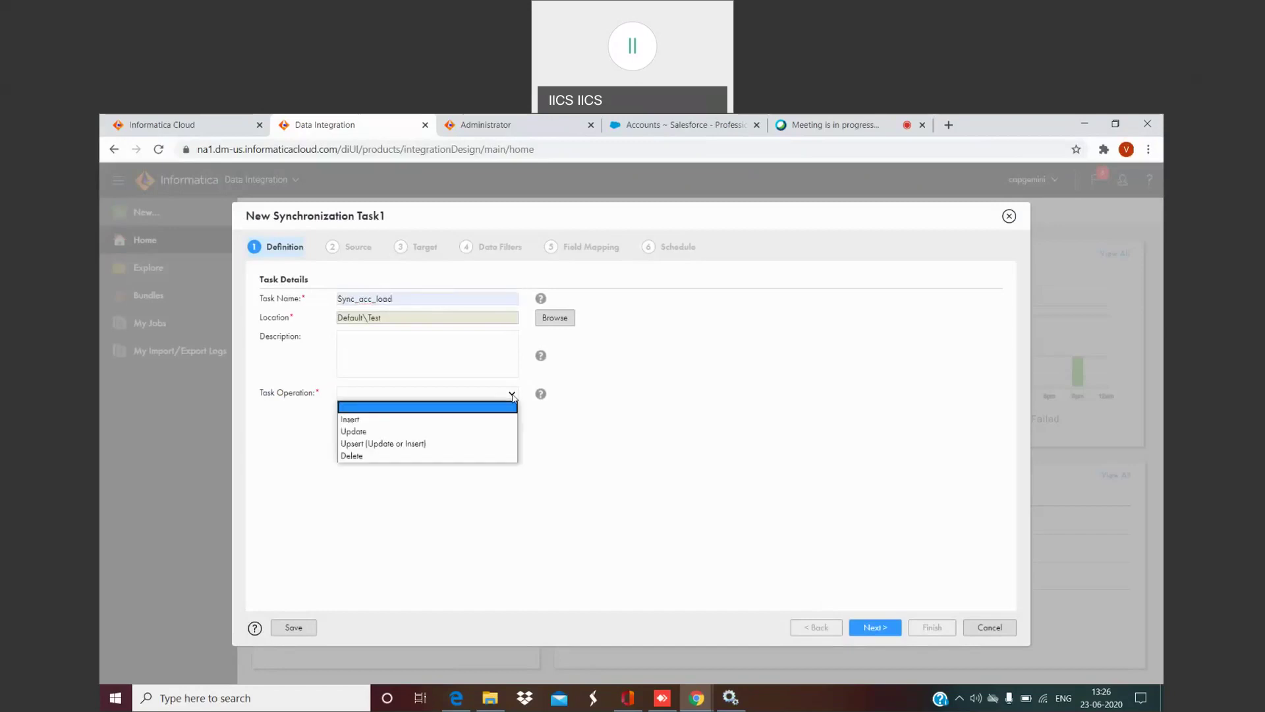
{"action": "left_click", "coordinate": [371, 423]}
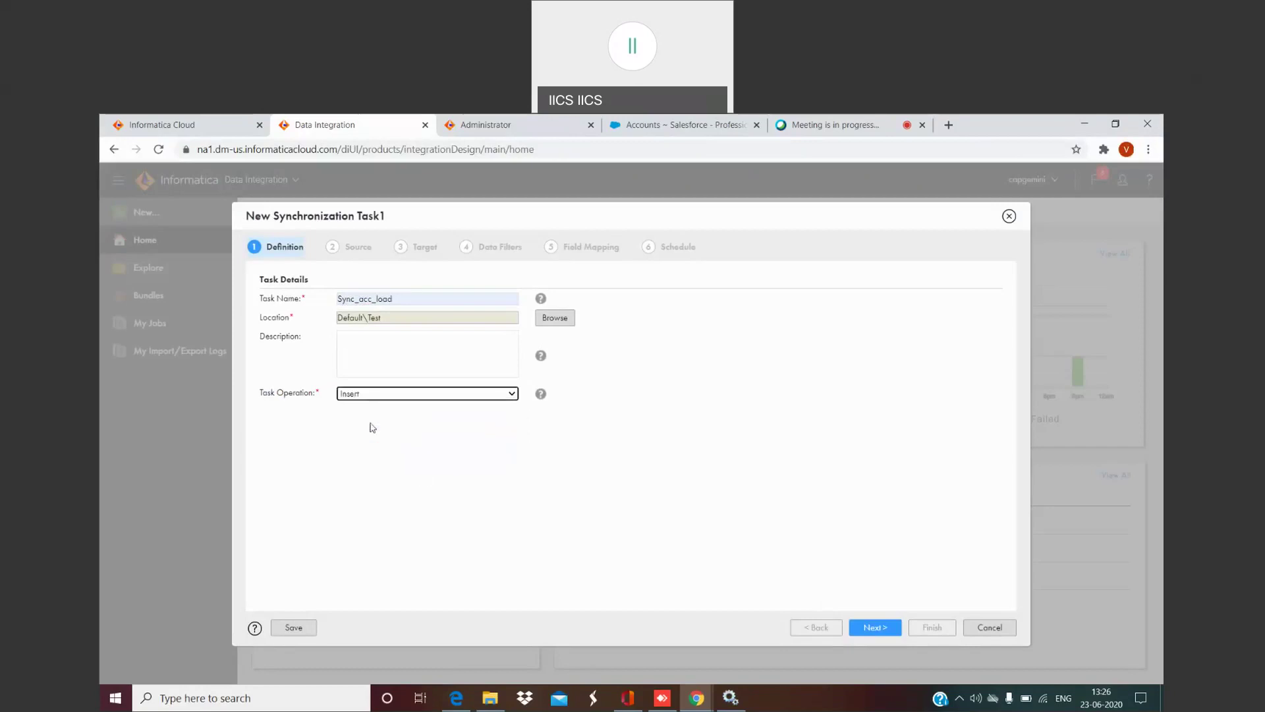
{"action": "left_click", "coordinate": [881, 627]}
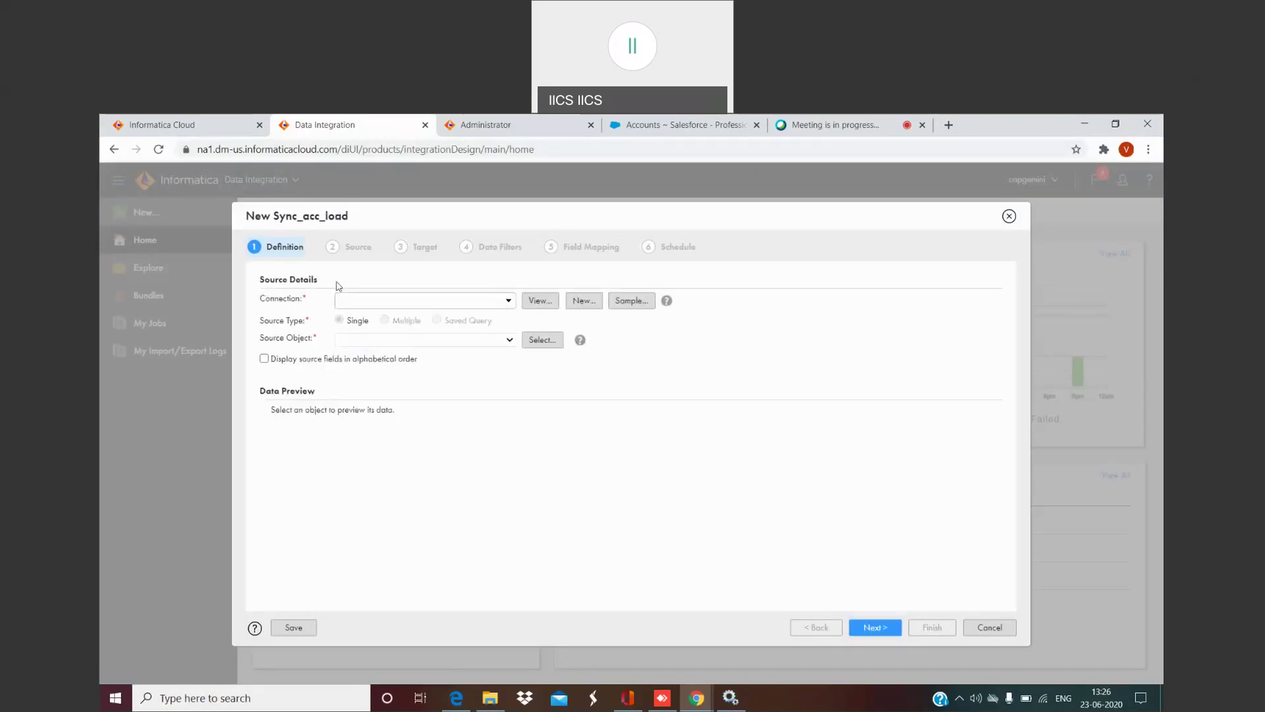
- Set the source connection to conn_ff_Salesforce (Salesforce) with Account as the source object, and continue to the target definition
{"action": "left_click", "coordinate": [504, 307]}
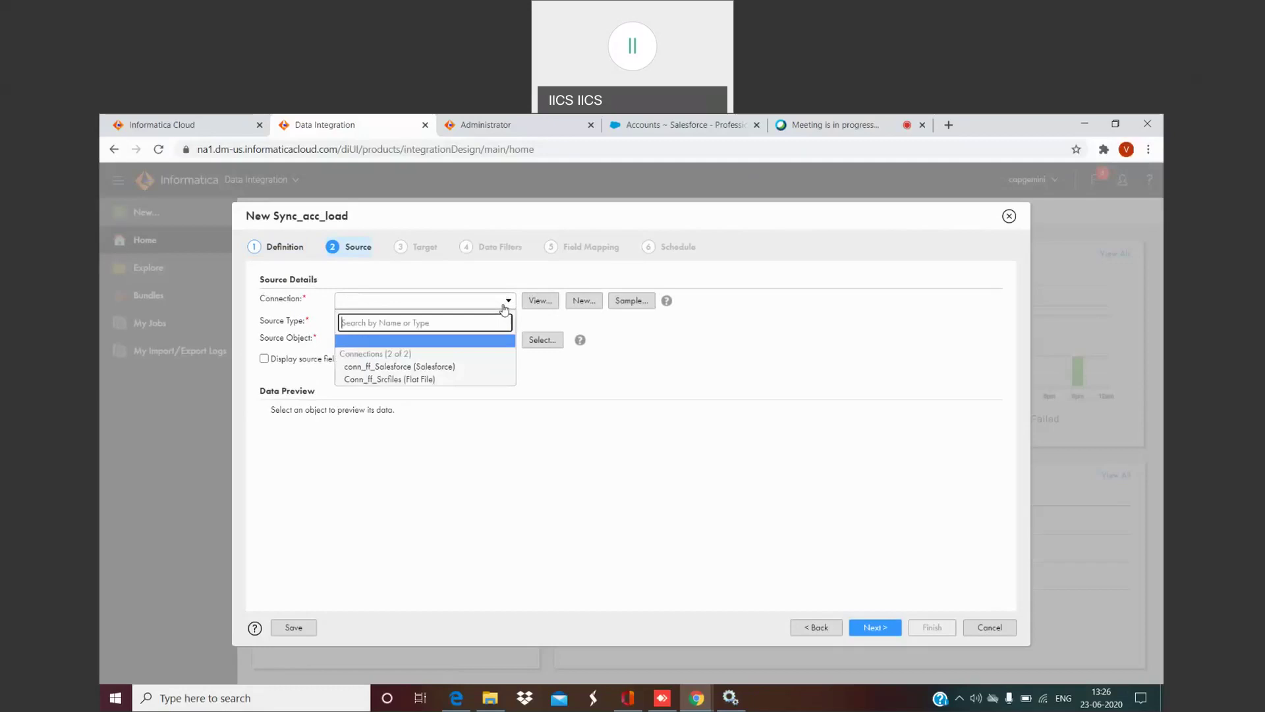
{"action": "left_click", "coordinate": [452, 367]}
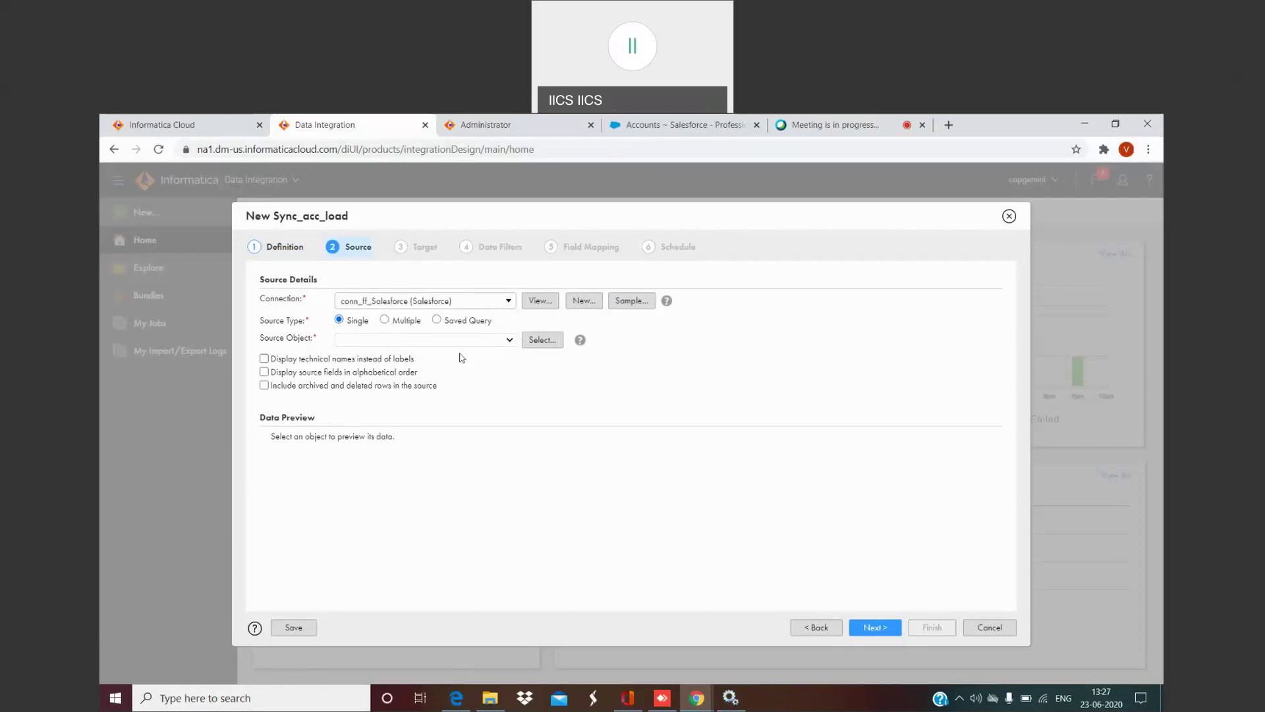
{"action": "left_click", "coordinate": [511, 346]}
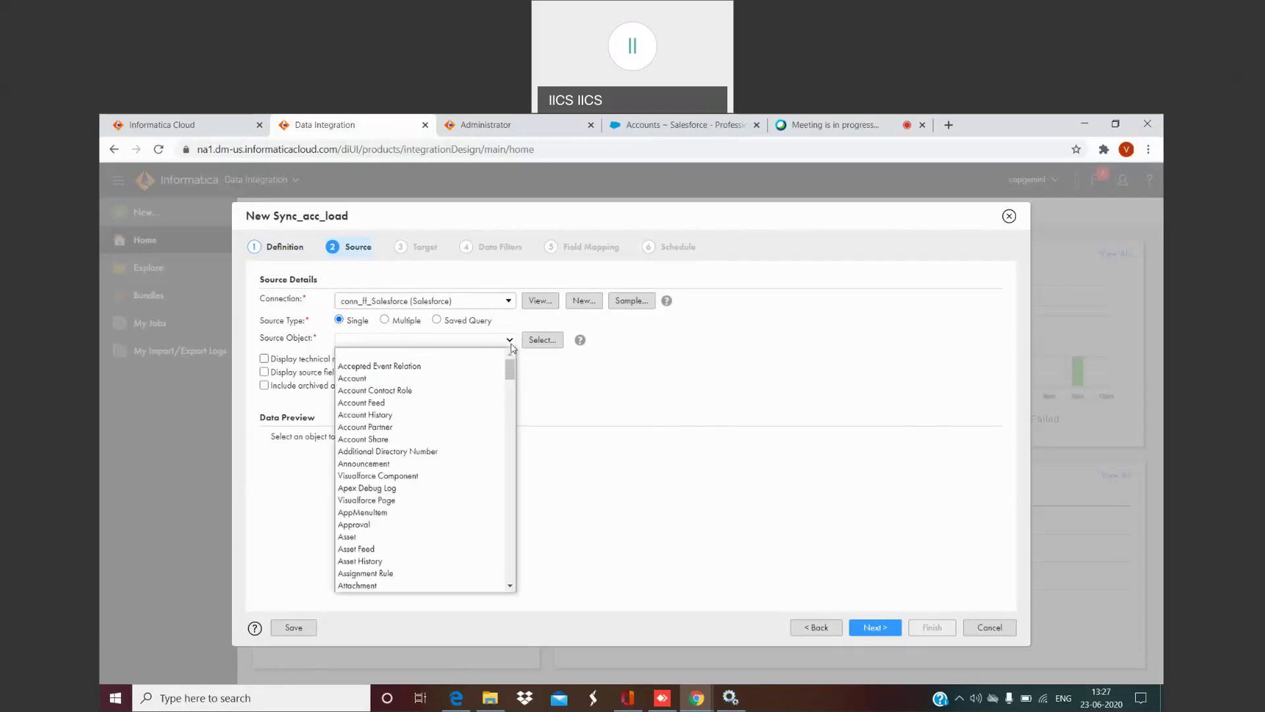
{"action": "left_click", "coordinate": [398, 379]}
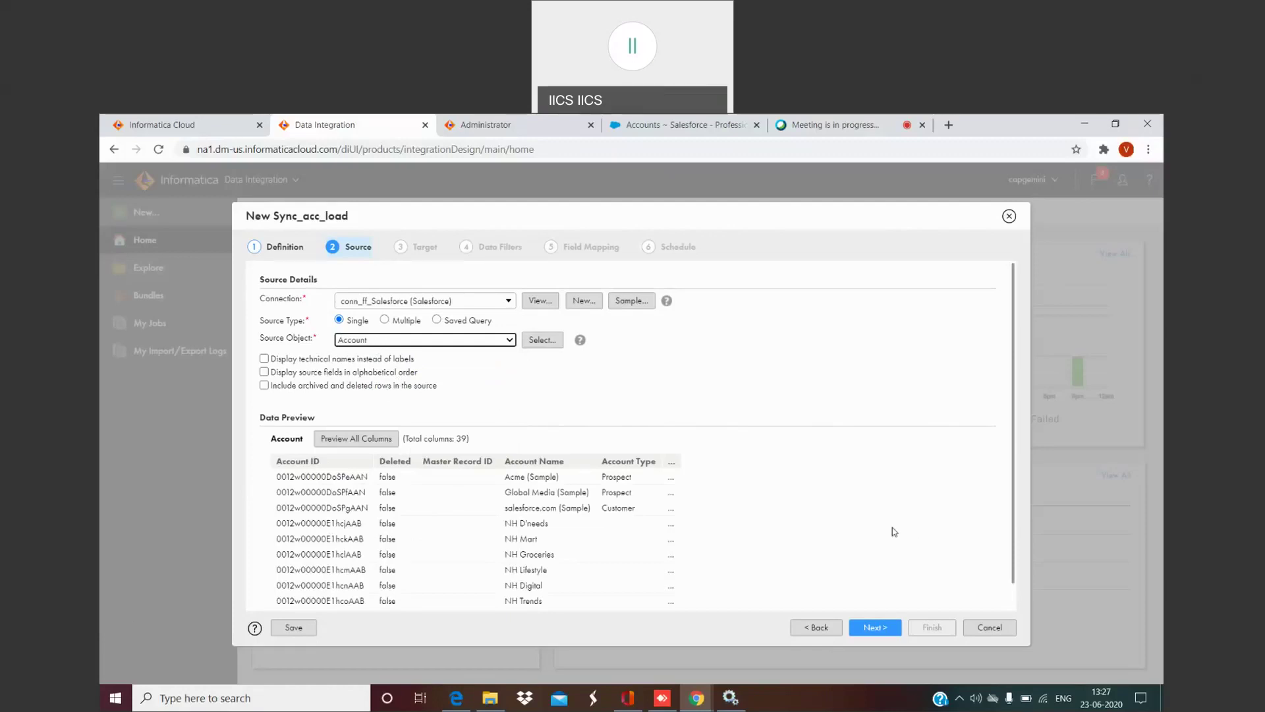
{"action": "left_click", "coordinate": [887, 633]}
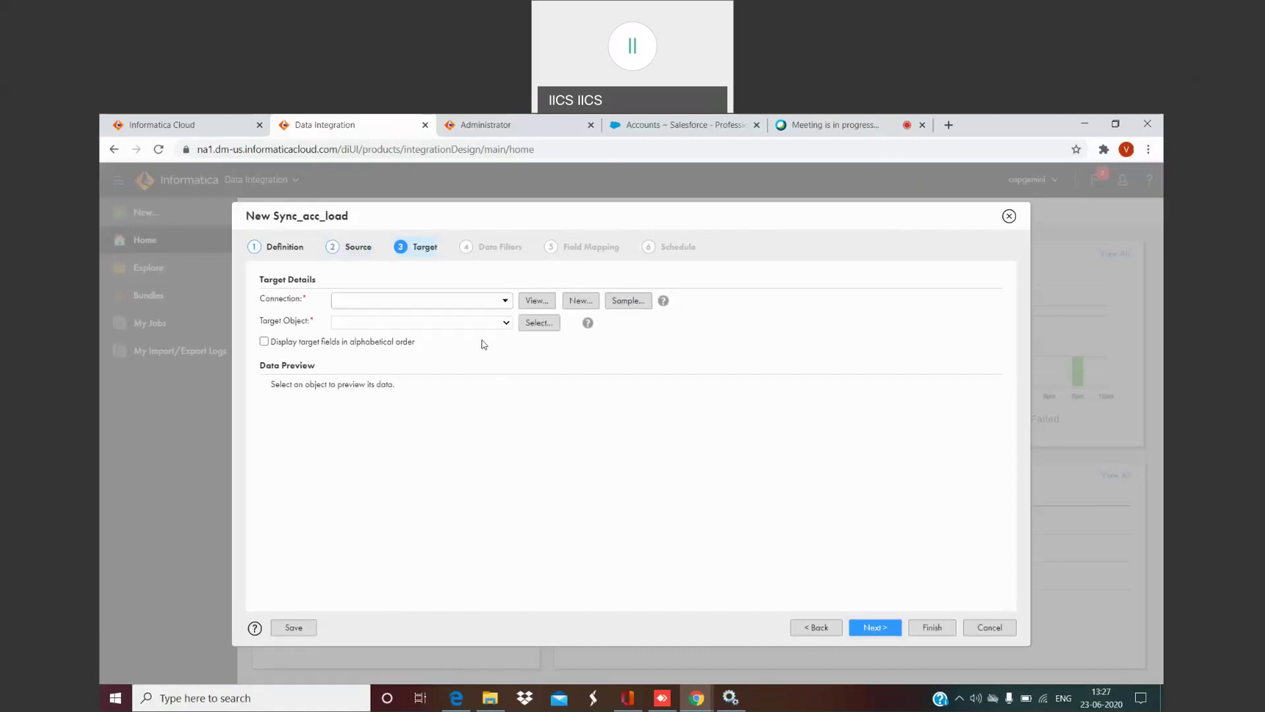
- Set the target connection to Conn_ff_Srcfiles (Flat File) and look through its existing target objects without choosing one
{"action": "left_click", "coordinate": [502, 306]}
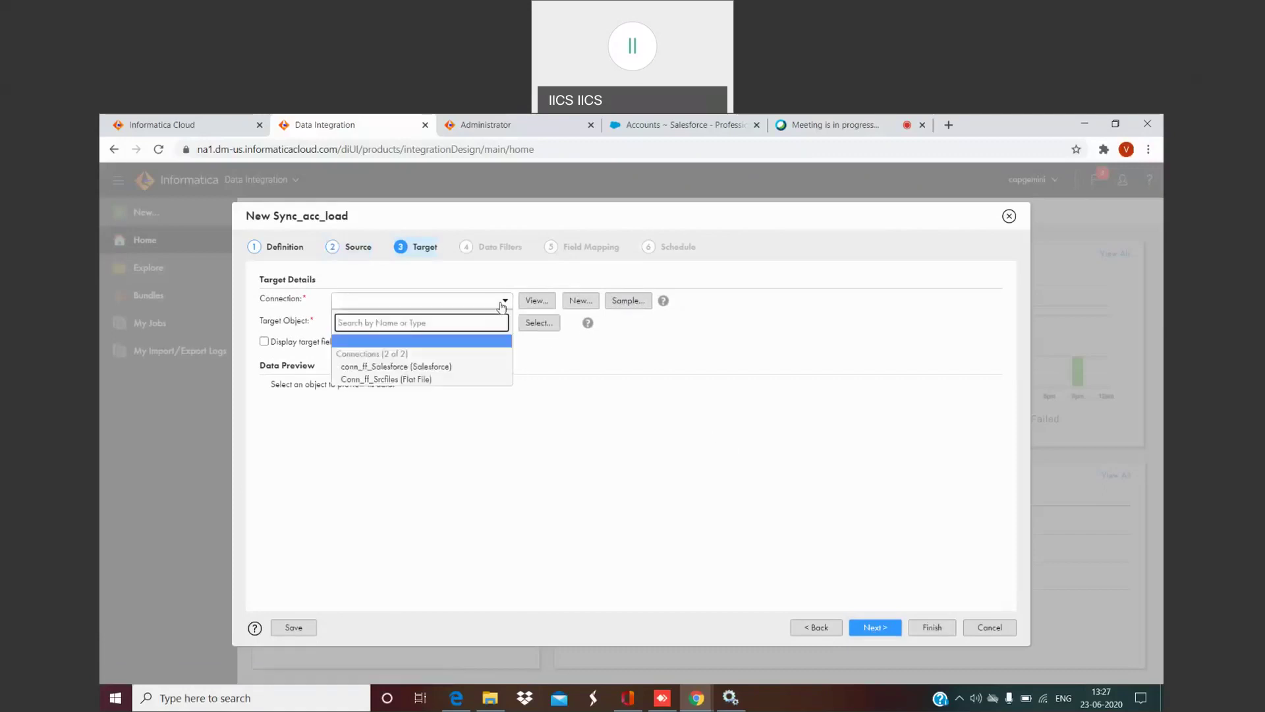
{"action": "left_click", "coordinate": [439, 380]}
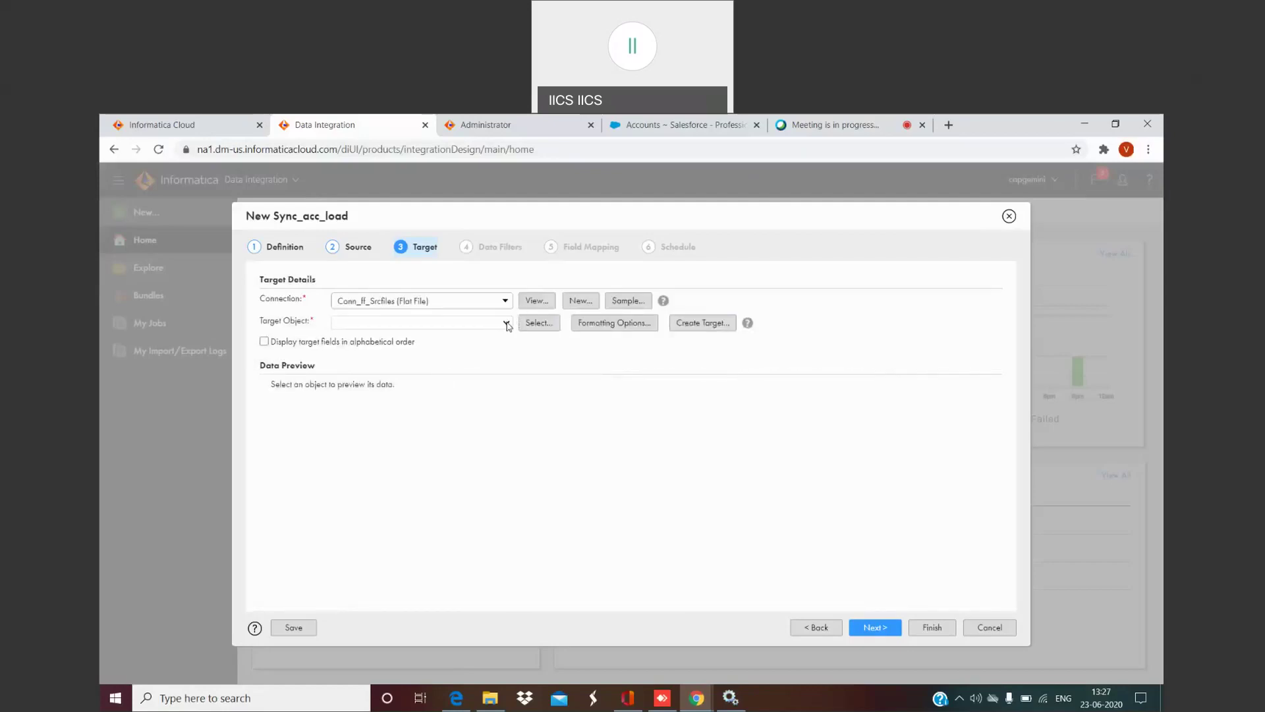
{"action": "left_click", "coordinate": [506, 324]}
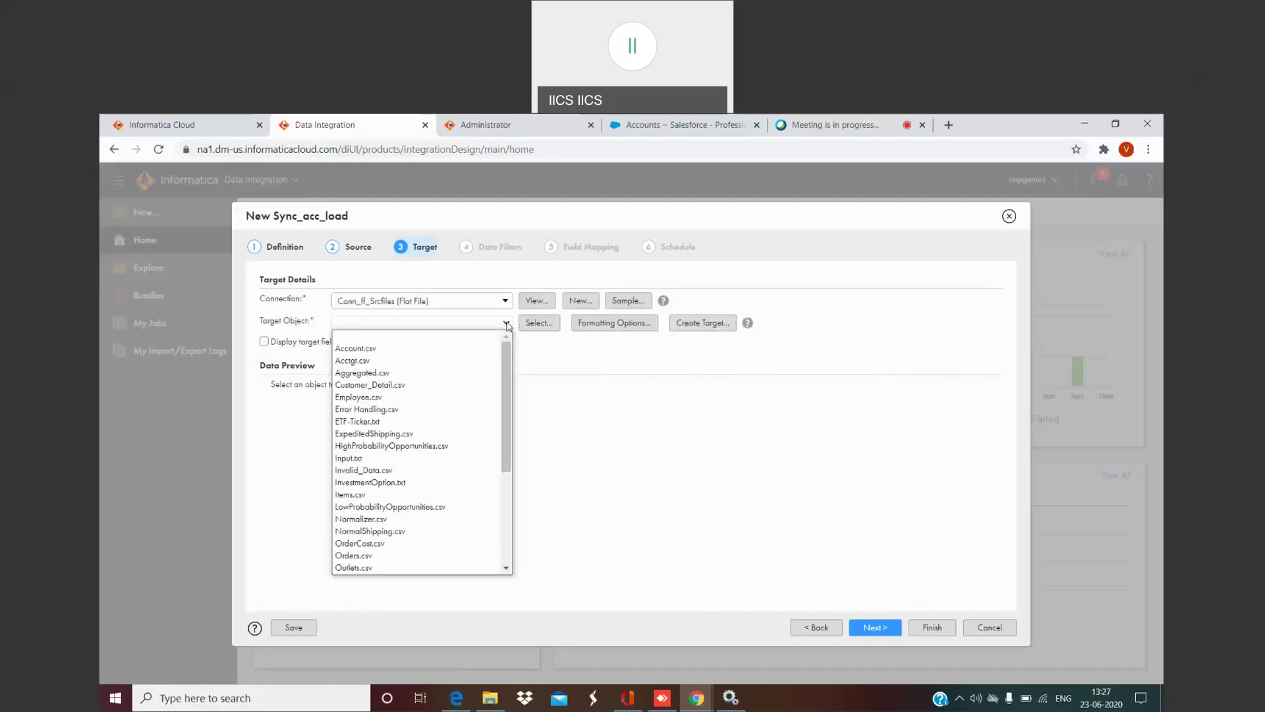
{"action": "left_click", "coordinate": [559, 368]}
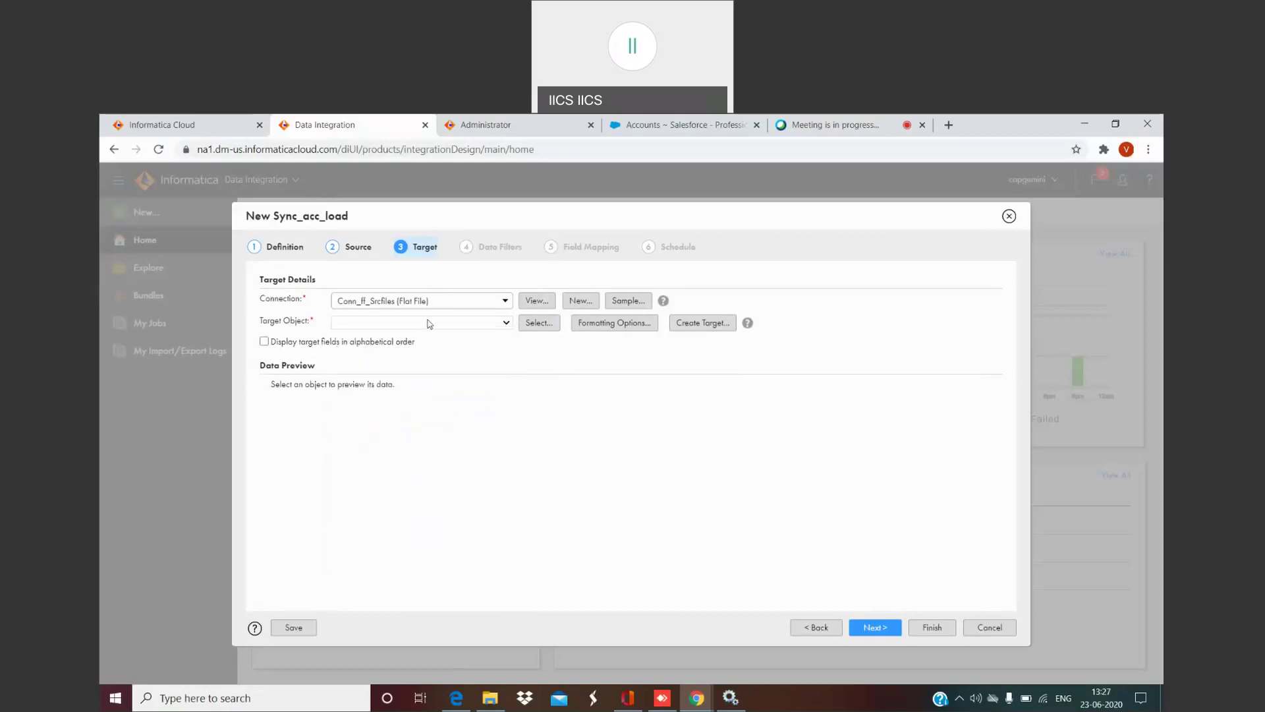
- Create a new target file named Account_test.csv from the Account source, keeping all source fields
{"action": "left_click", "coordinate": [698, 329]}
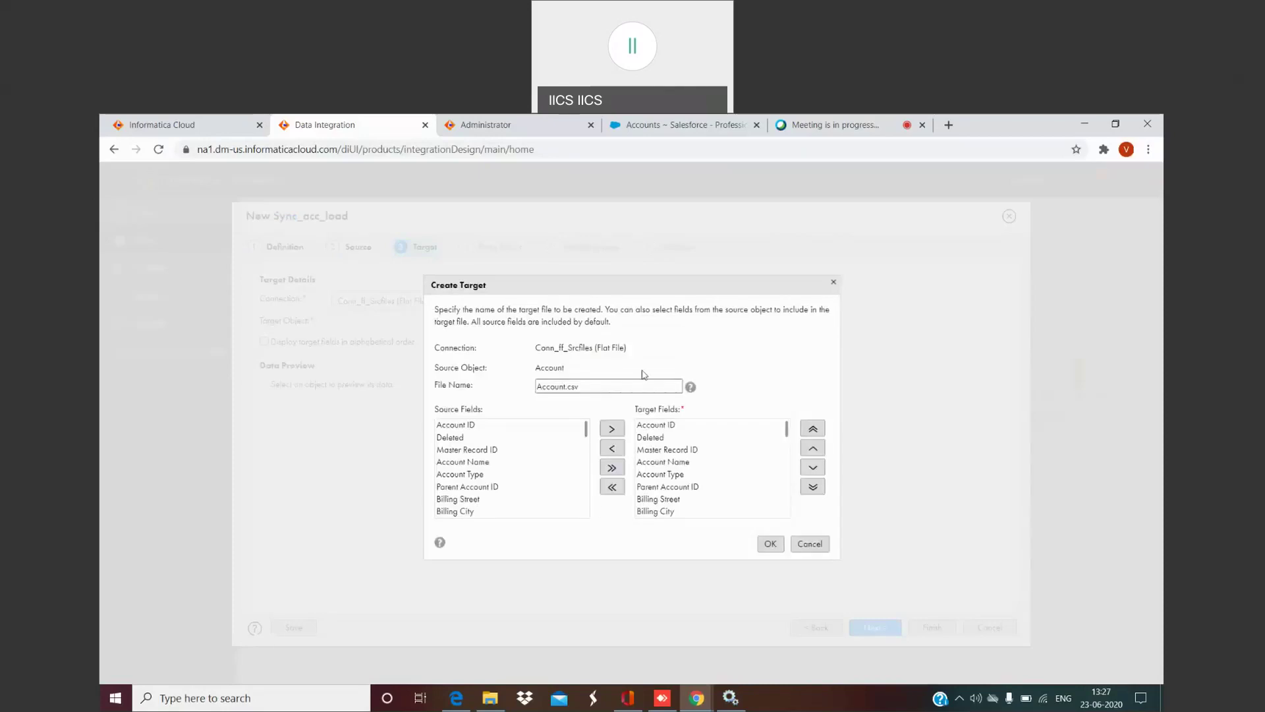
{"action": "left_click", "coordinate": [568, 388]}
{"action": "key", "text": "BackSpace"}
{"action": "key", "text": "BackSpace"}
{"action": "key", "text": "BackSpace"}
{"action": "key", "text": "BackSpace"}
{"action": "key", "text": "BackSpace"}
{"action": "key", "text": "BackSpace"}
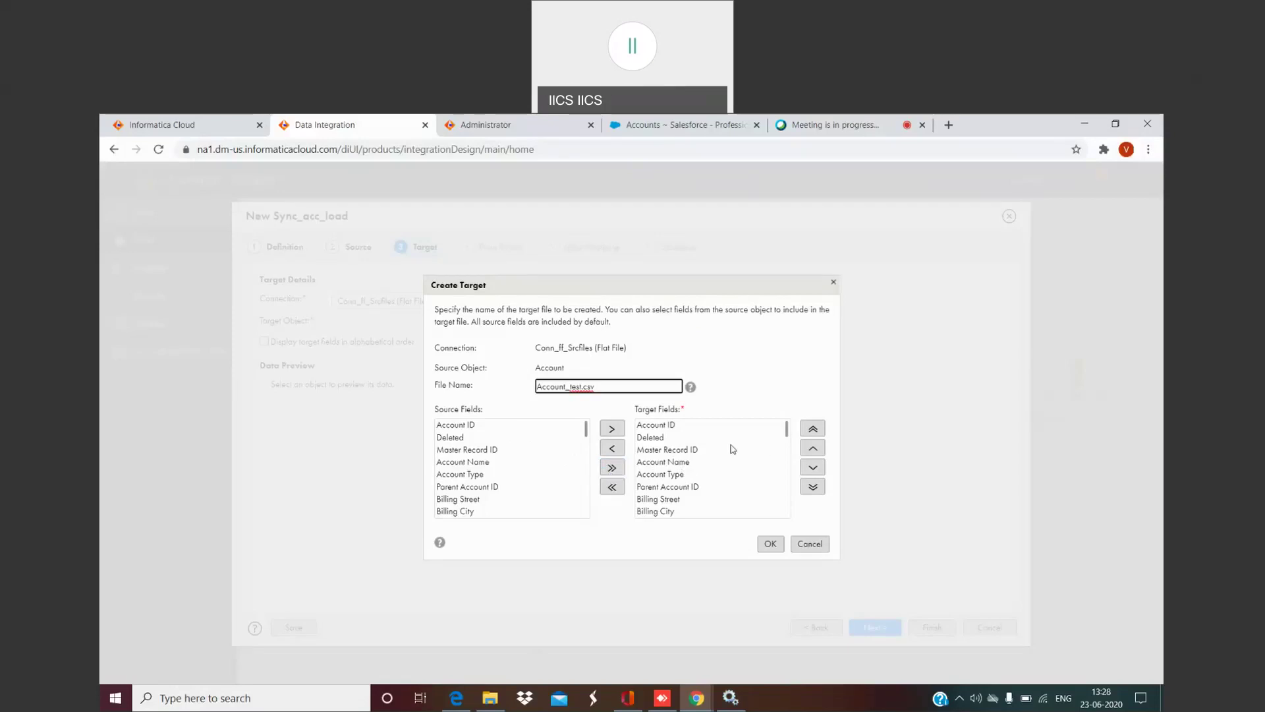
{"action": "left_click", "coordinate": [770, 556]}
{"action": "left_click", "coordinate": [770, 544]}
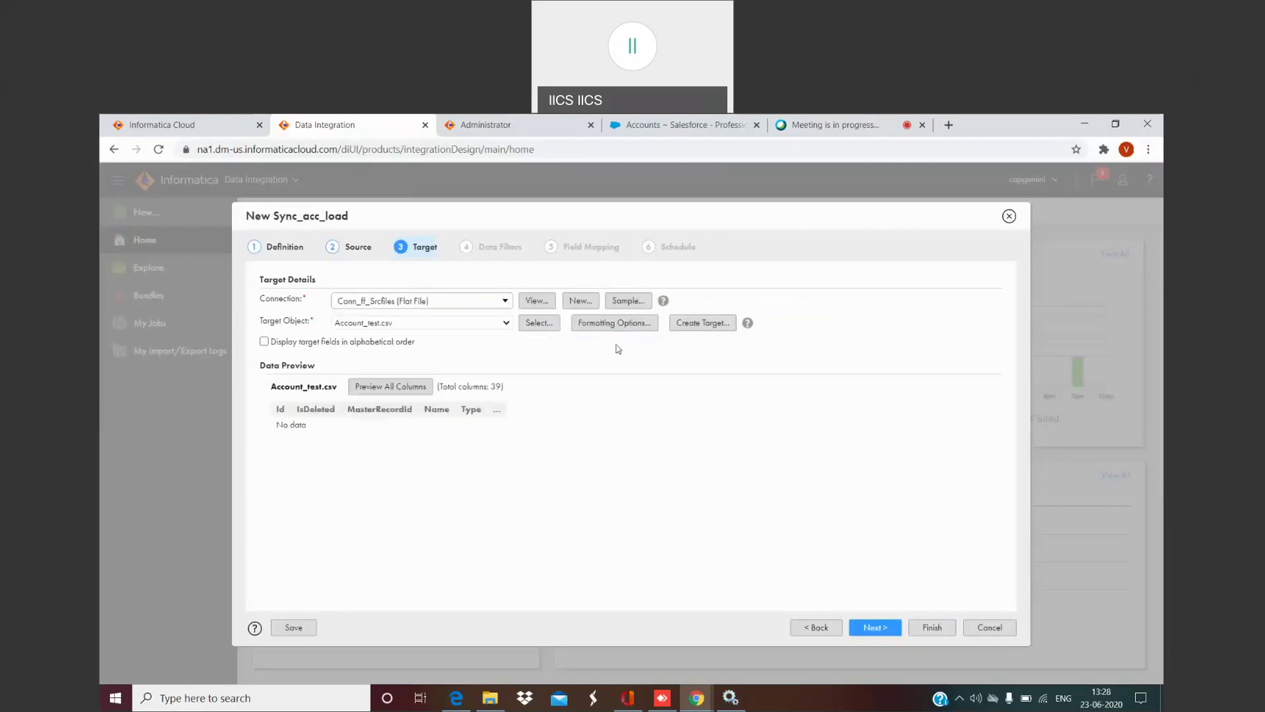
- Set the target file's text qualifier to None, keep the comma delimiter, and continue to the data filters
{"action": "left_click", "coordinate": [612, 327]}
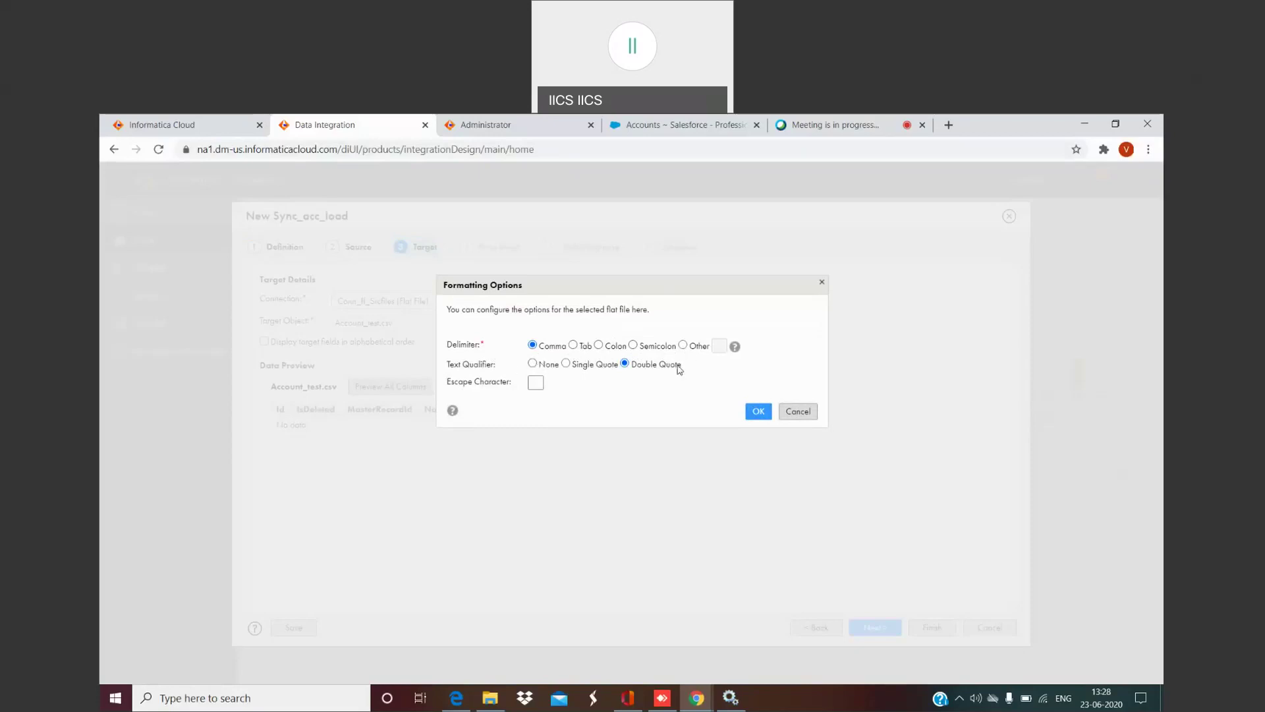
{"action": "left_click", "coordinate": [534, 363]}
{"action": "left_click", "coordinate": [766, 415]}
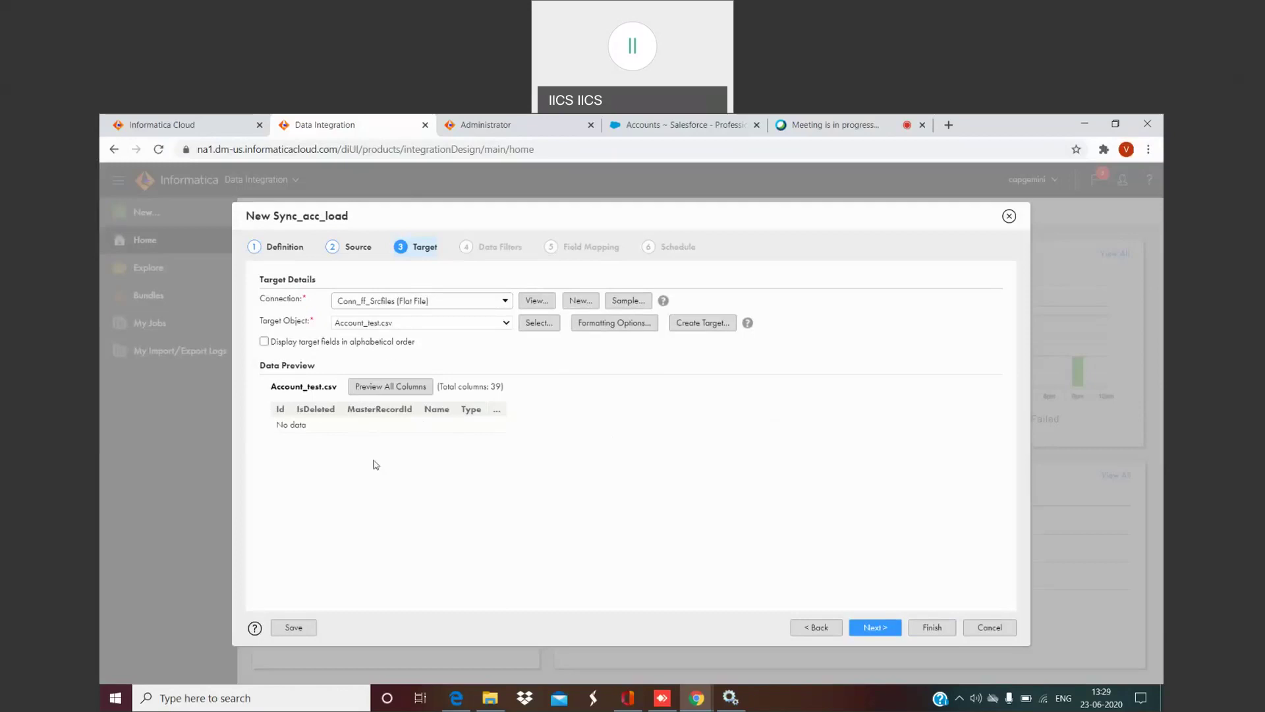
{"action": "left_click", "coordinate": [890, 623]}
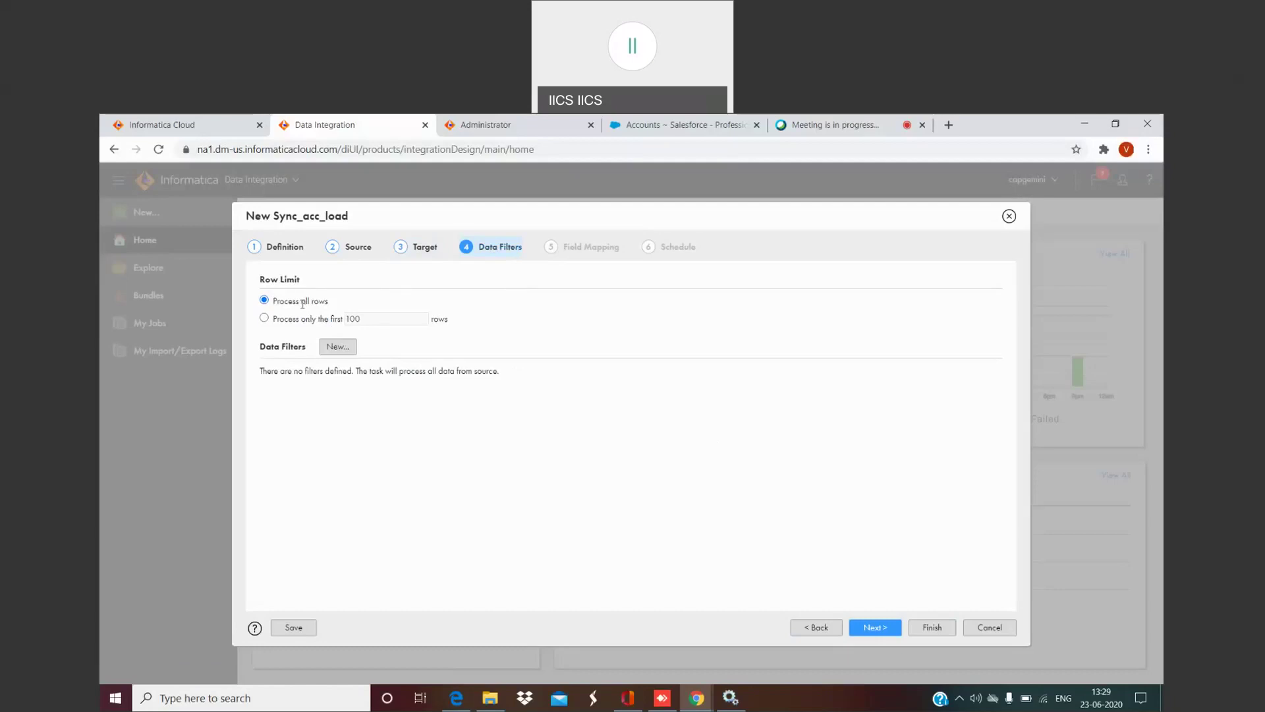
- Limit the task to processing only the first 200 rows
{"action": "left_click", "coordinate": [274, 320]}
{"action": "left_click", "coordinate": [383, 321]}
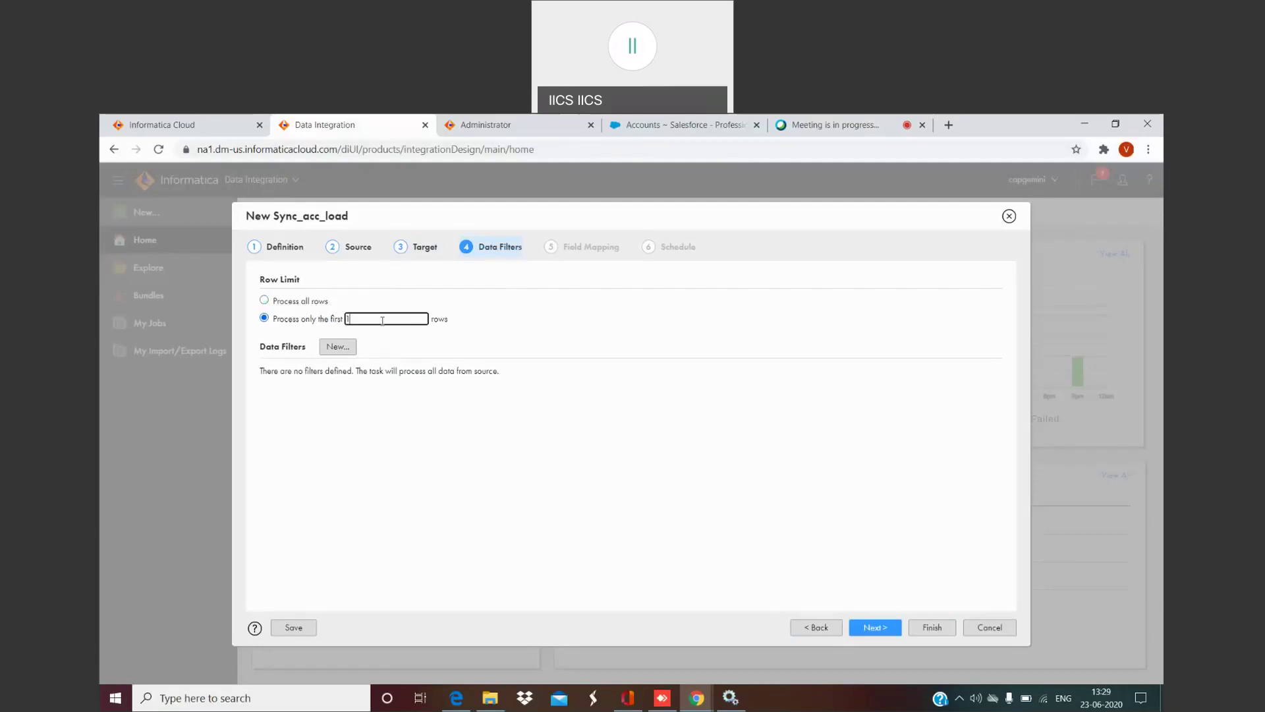
{"action": "type", "text": "200"}
{"action": "left_click", "coordinate": [488, 337]}
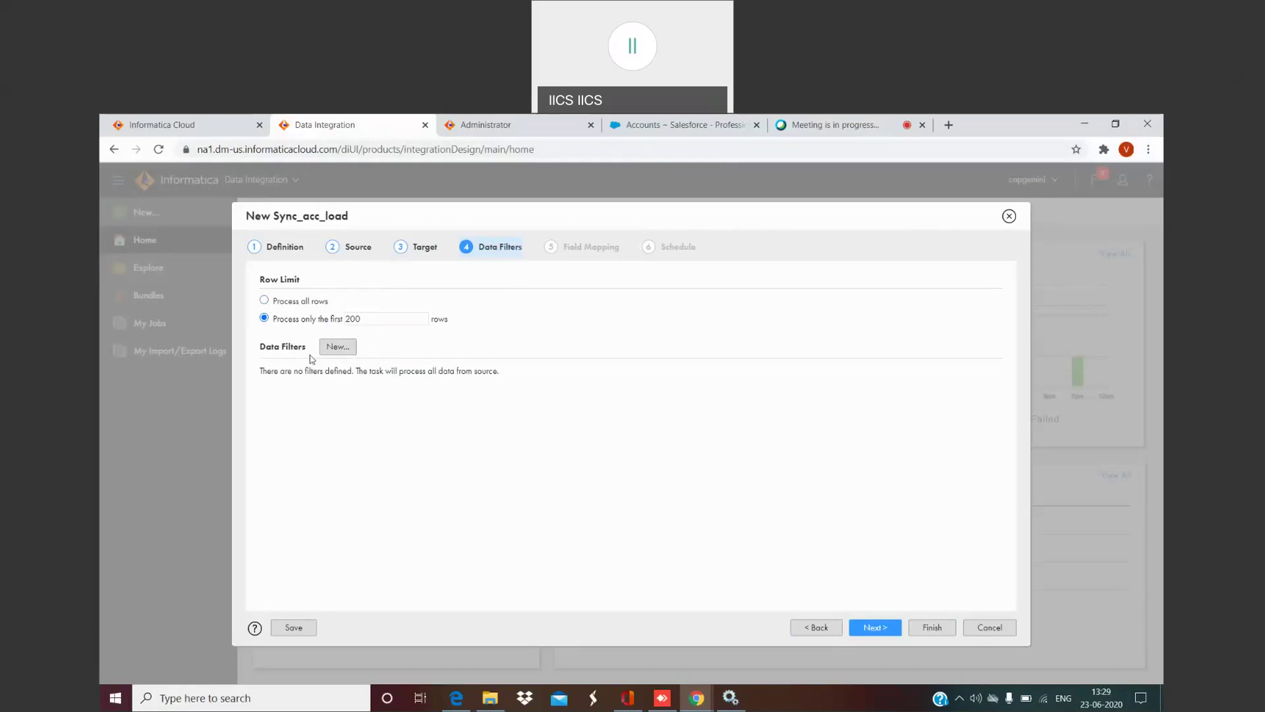
- Start a new data filter on the Account object and switch it to the advanced filter definition
{"action": "left_click", "coordinate": [334, 348]}
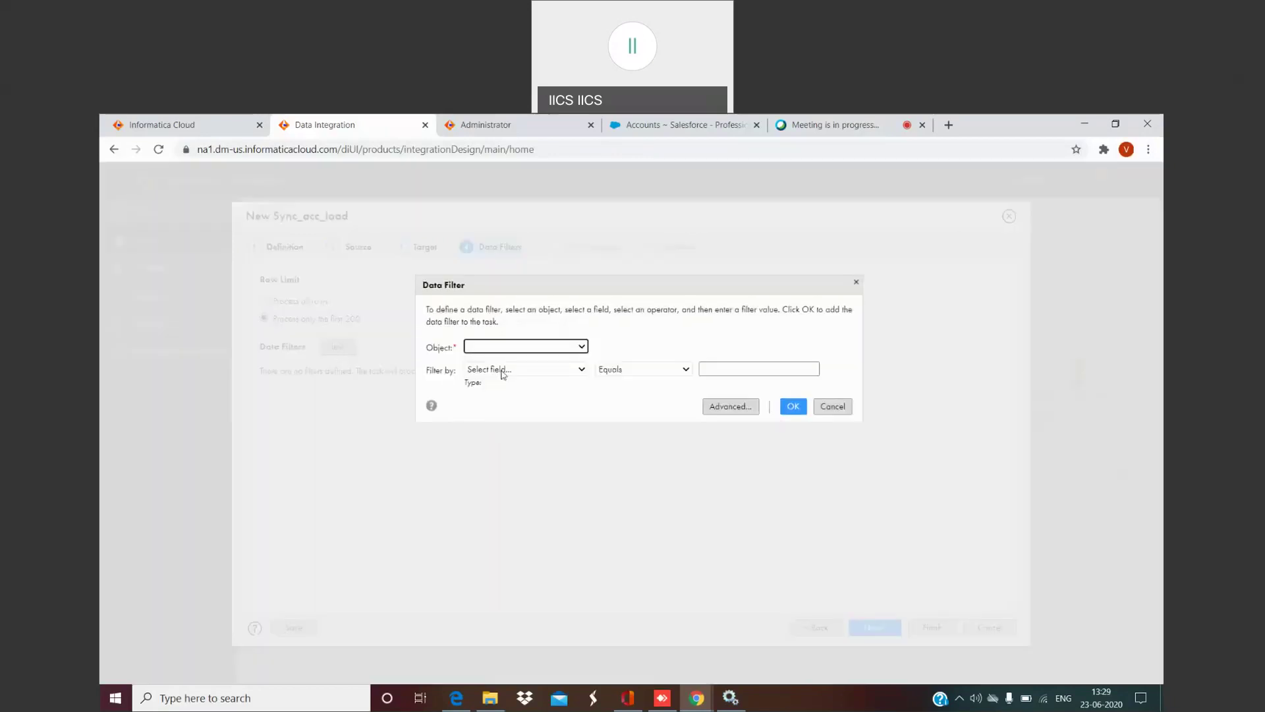
{"action": "left_click", "coordinate": [582, 347]}
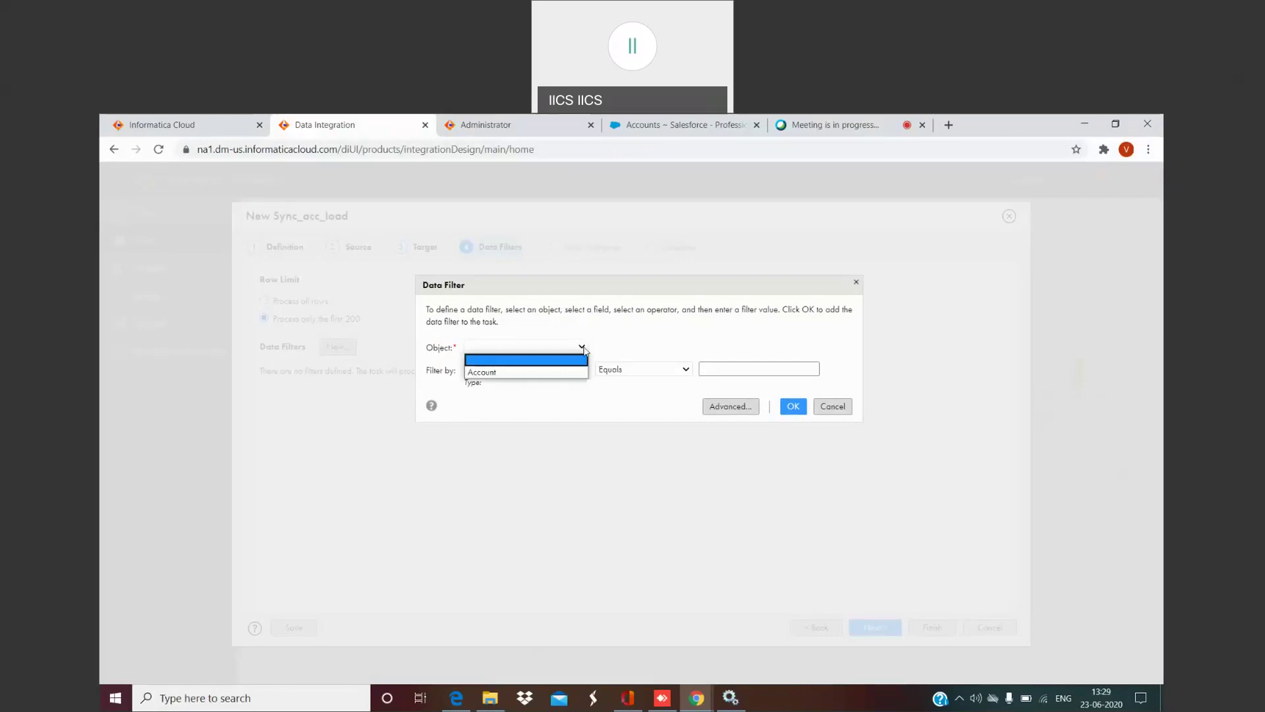
{"action": "left_click", "coordinate": [541, 373]}
{"action": "left_click", "coordinate": [568, 370]}
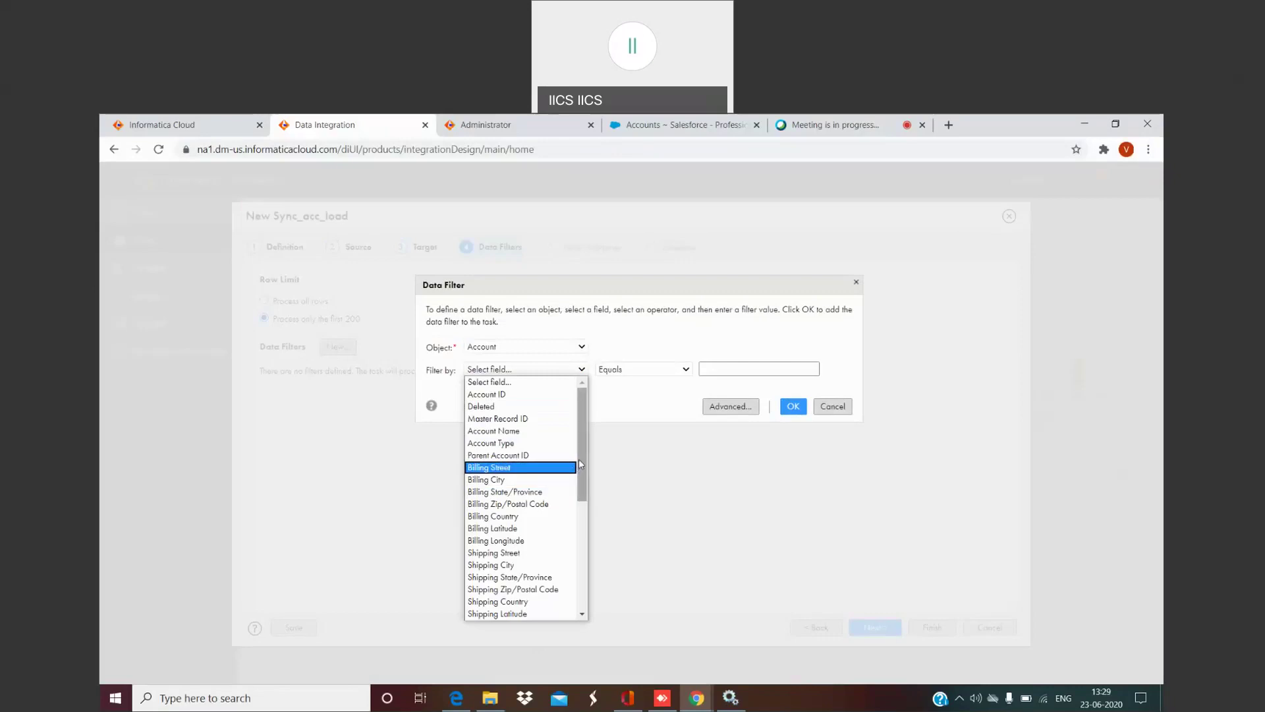
{"action": "left_click", "coordinate": [619, 412]}
{"action": "left_click", "coordinate": [721, 408]}
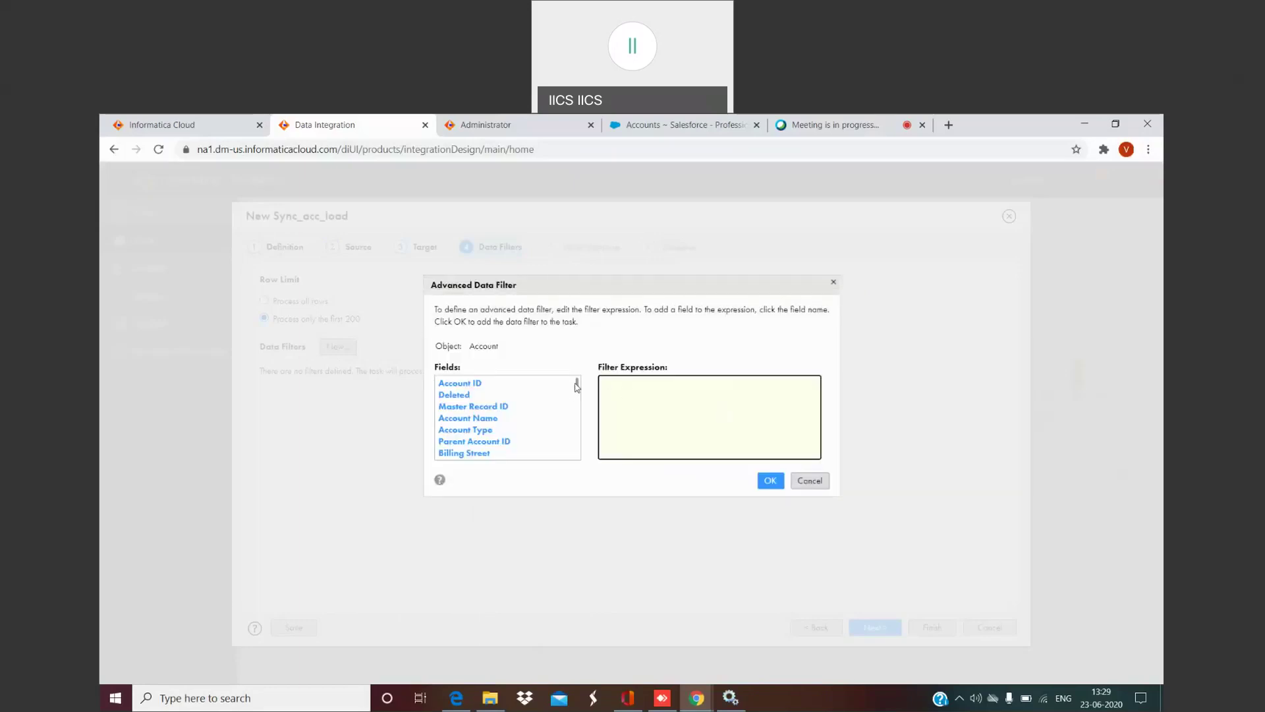
- Set the advanced filter expression to BillingCountry='USA', apply it, and continue to the field mapping
{"action": "scroll", "coordinate": [577, 393], "scroll_direction": "down", "scroll_amount": 2}
{"action": "left_click_drag", "start_coordinate": [578, 393], "coordinate": [577, 404]}
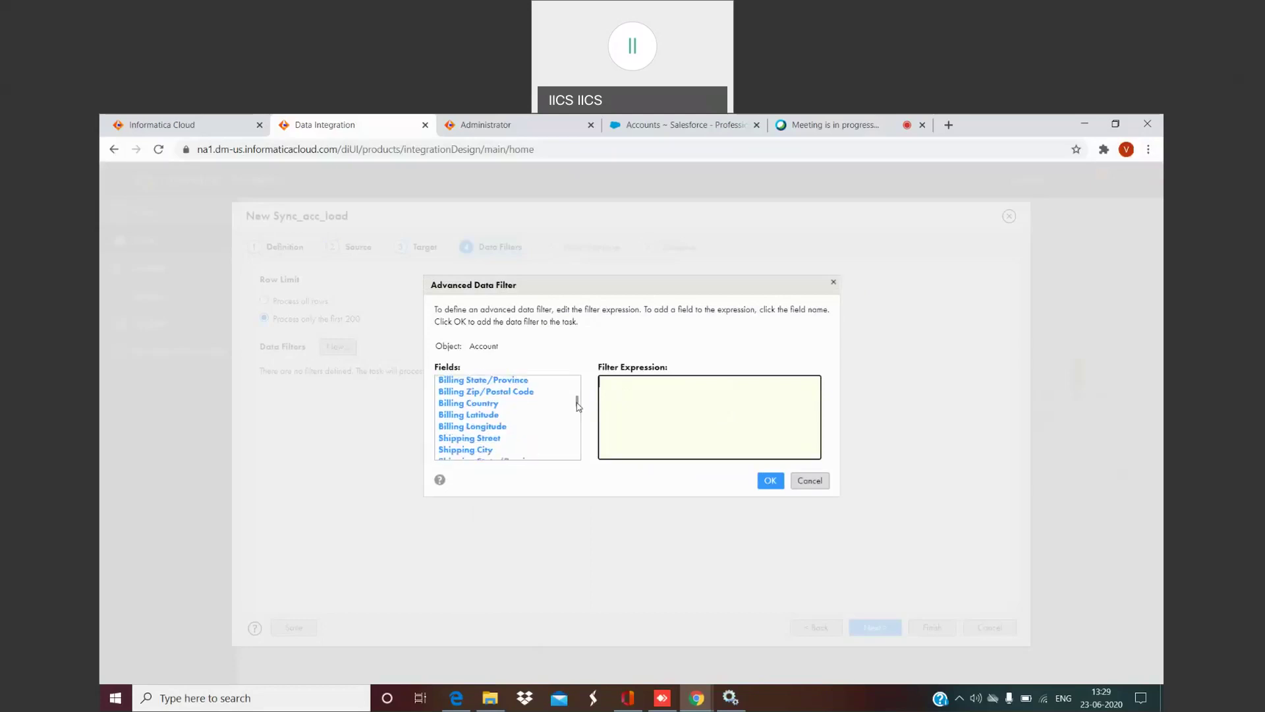
{"action": "left_click", "coordinate": [483, 403]}
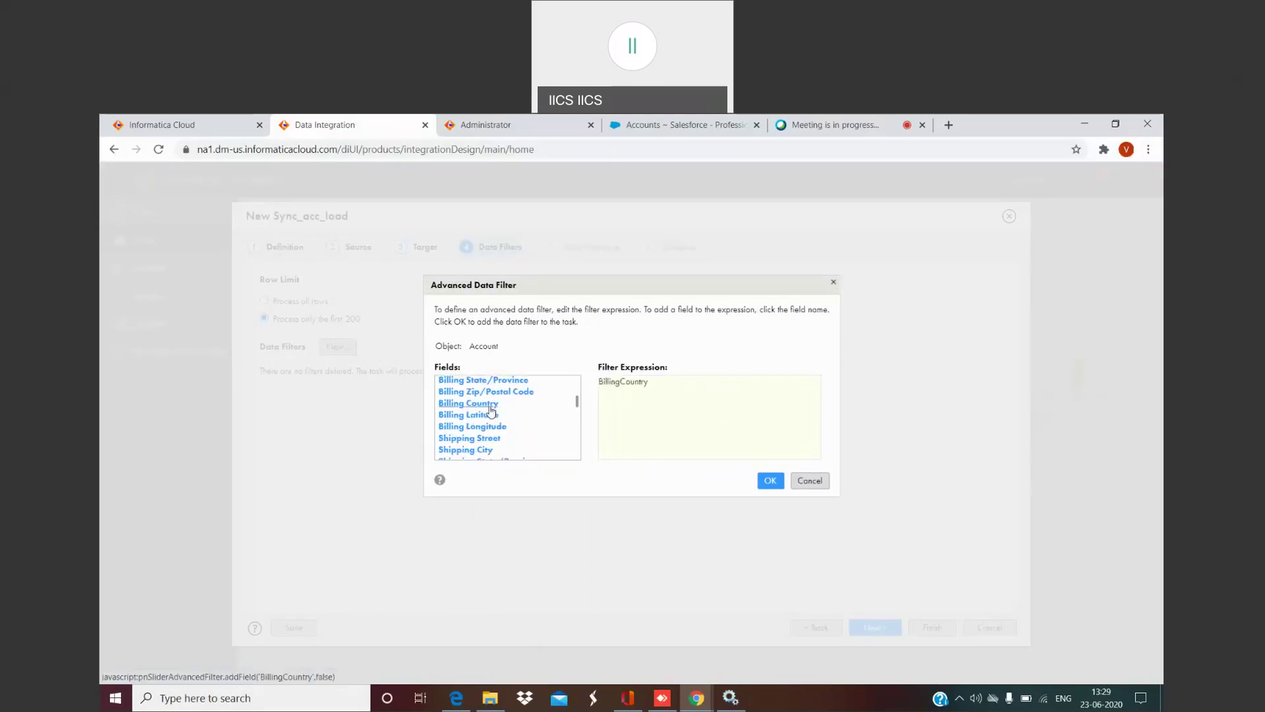
{"action": "left_click", "coordinate": [740, 383]}
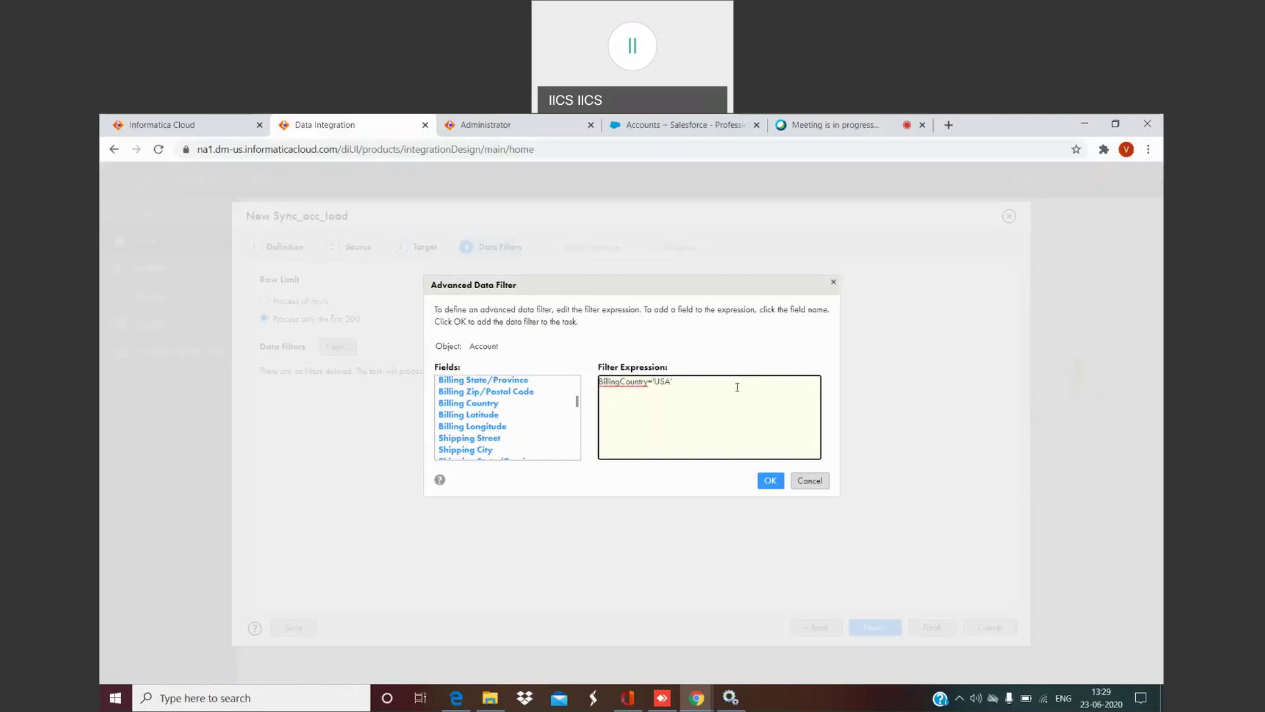
{"action": "left_click", "coordinate": [770, 480]}
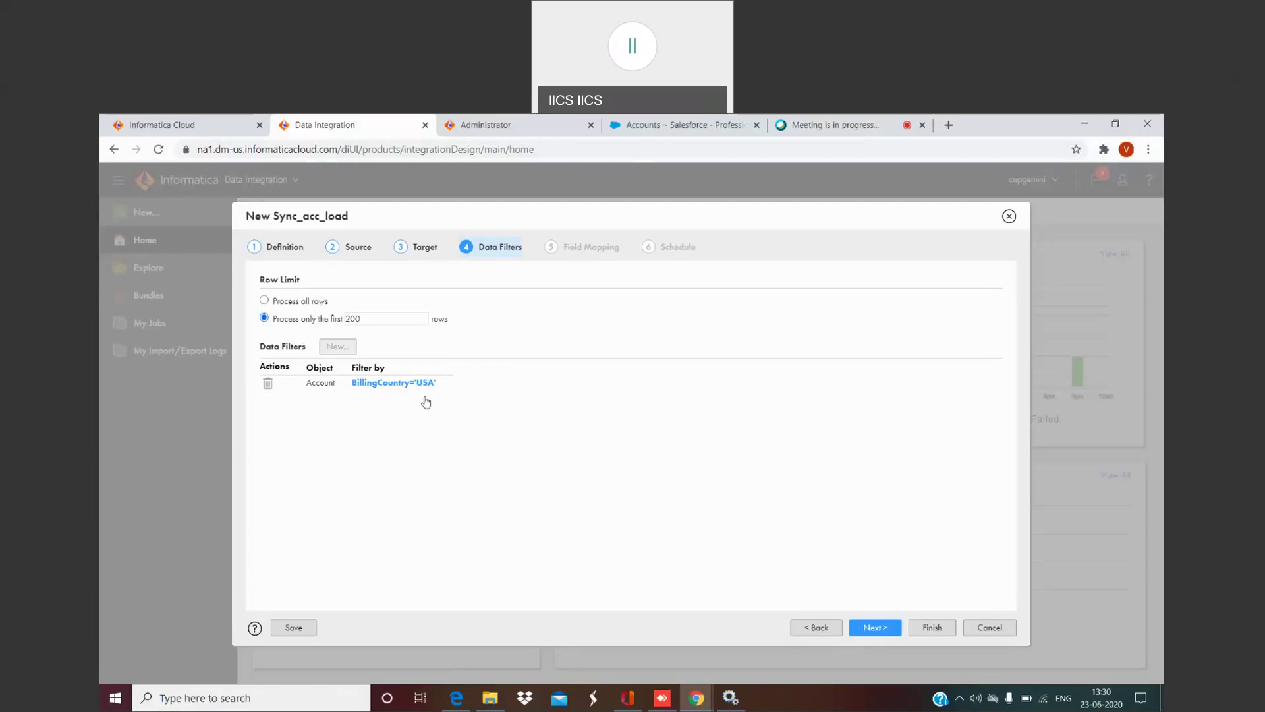
{"action": "left_click", "coordinate": [872, 627]}
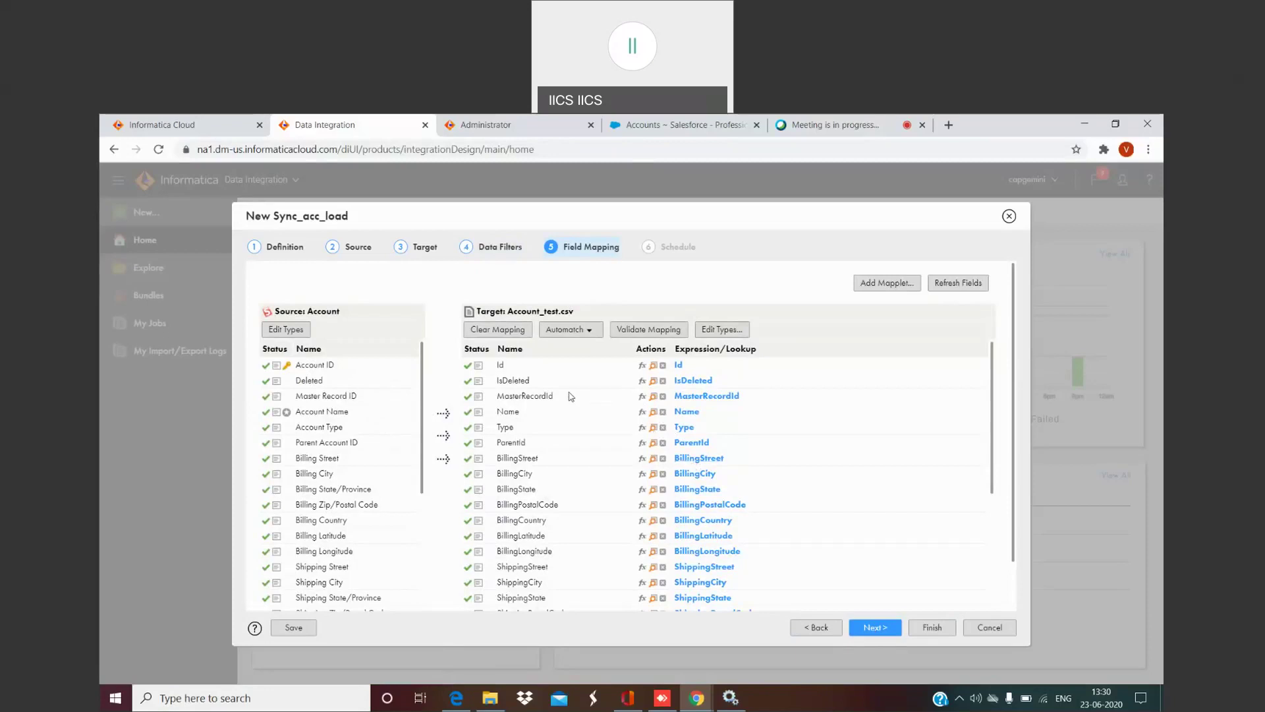
- Clear the field mapping, automatch the source and target fields by exact field name, and validate the mapping
{"action": "left_click", "coordinate": [509, 337]}
{"action": "left_click", "coordinate": [593, 332]}
{"action": "left_click", "coordinate": [594, 333]}
{"action": "left_click", "coordinate": [595, 334]}
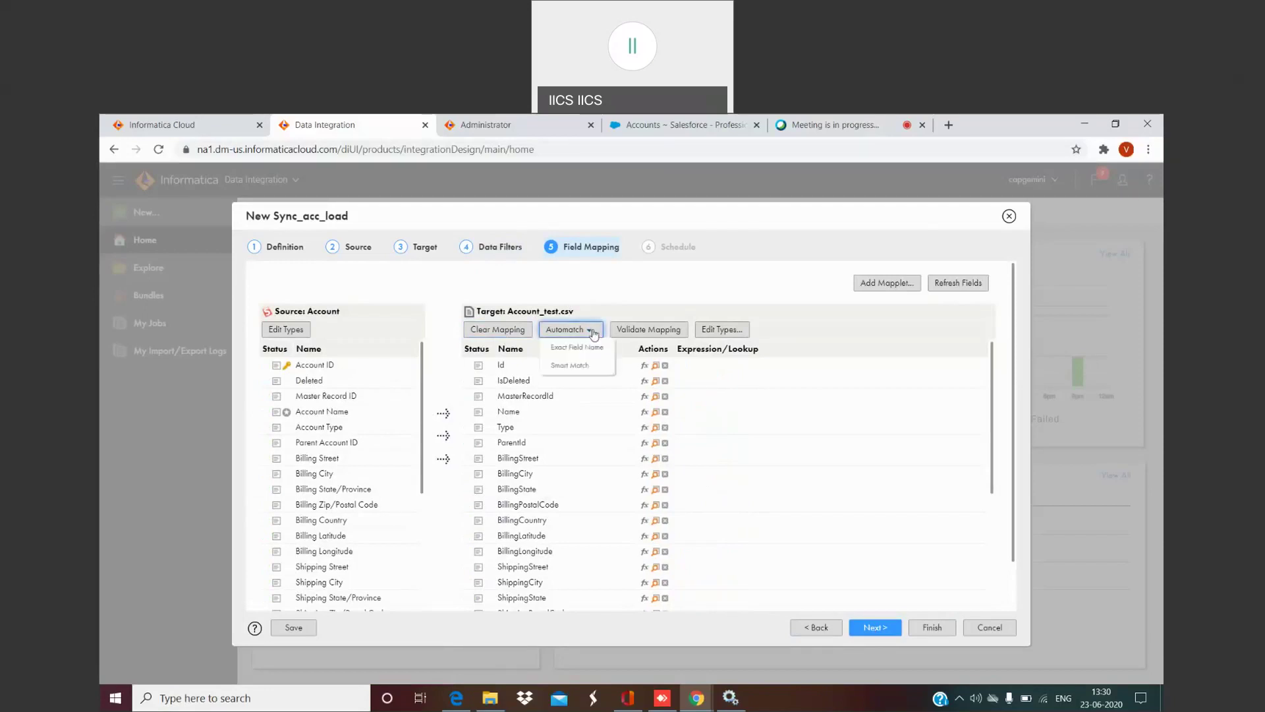
{"action": "left_click", "coordinate": [583, 355]}
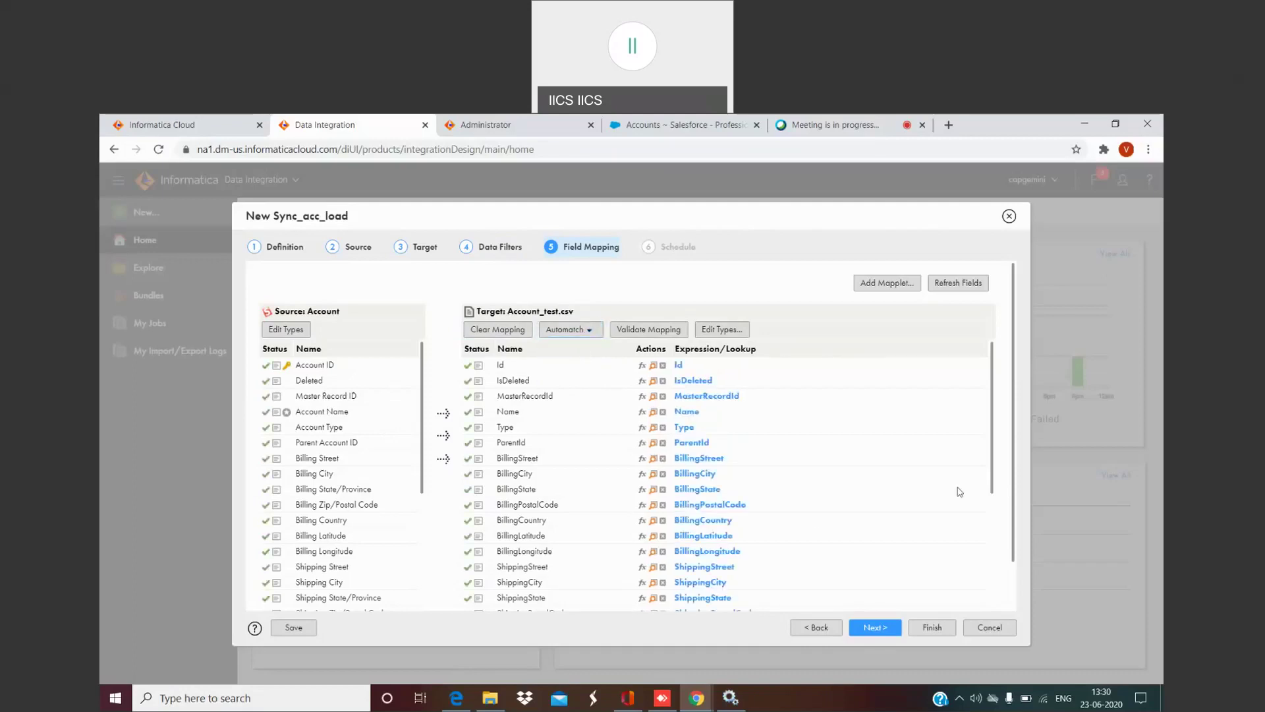
{"action": "left_click_drag", "start_coordinate": [994, 387], "coordinate": [983, 356]}
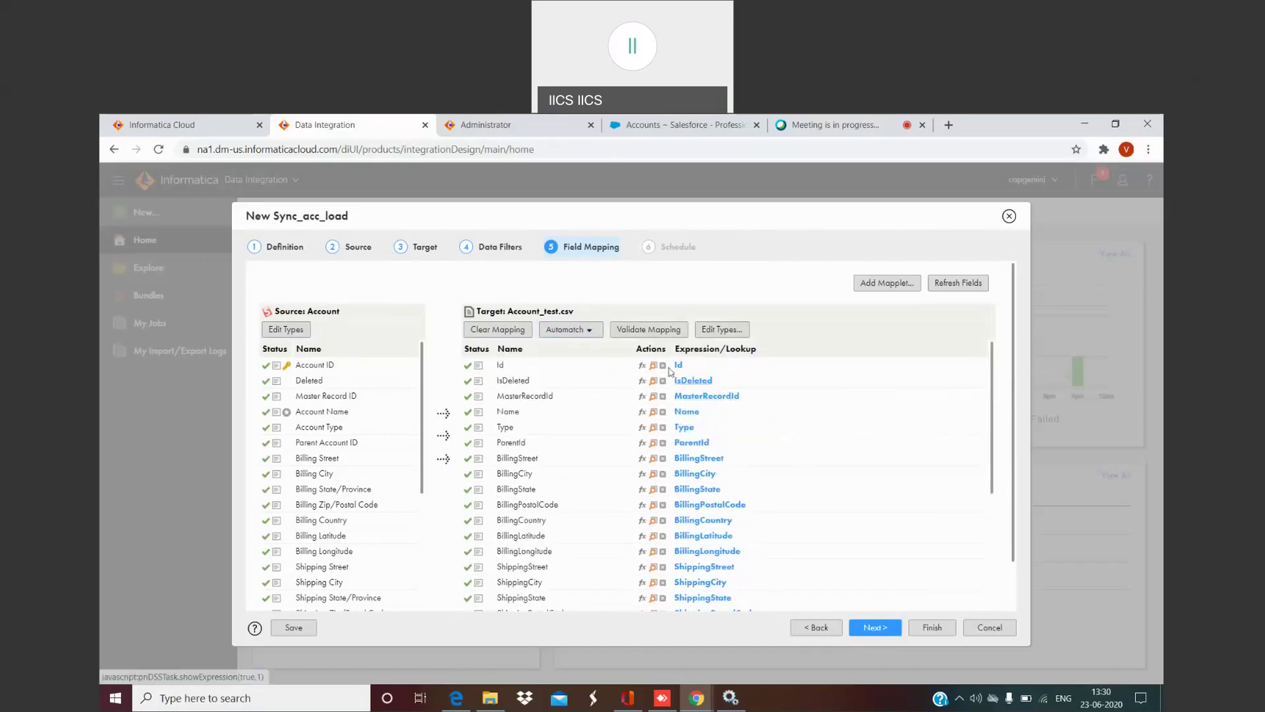
{"action": "left_click", "coordinate": [650, 335]}
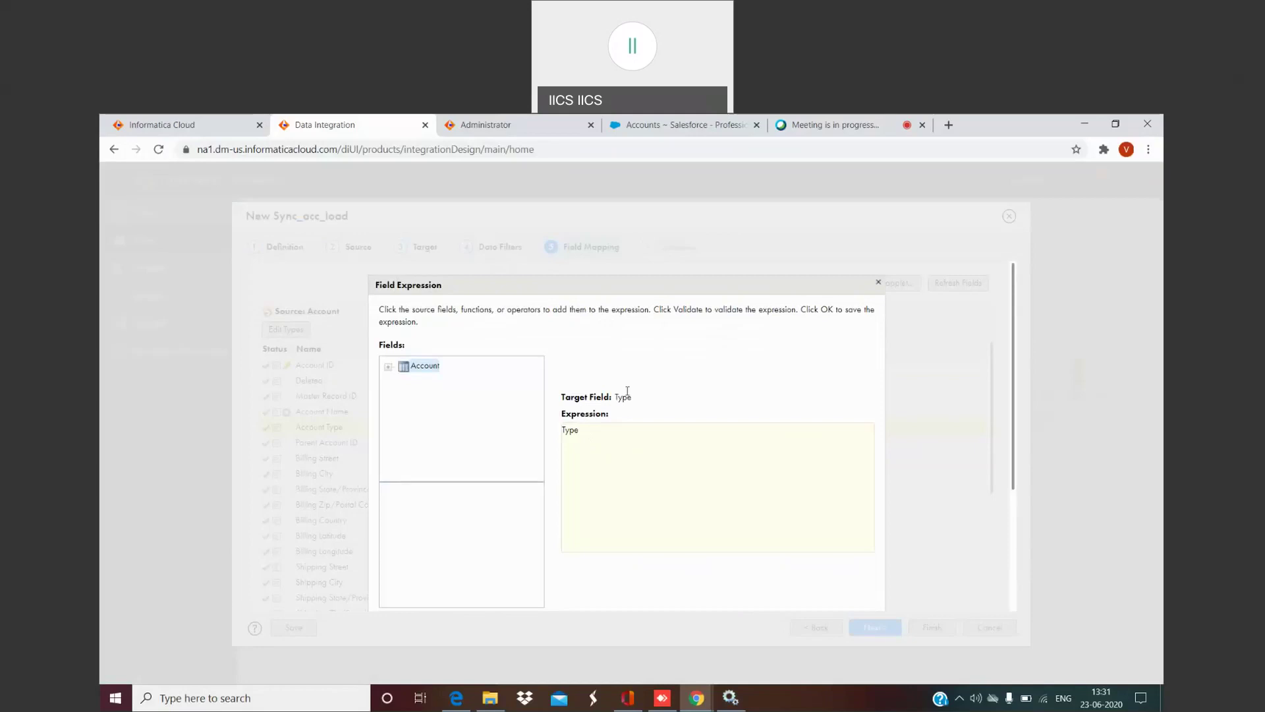
- Try replacing the target Type field's expression with 'Y', cancel the edit, and map source Account Type to Type
{"action": "left_click", "coordinate": [607, 435]}
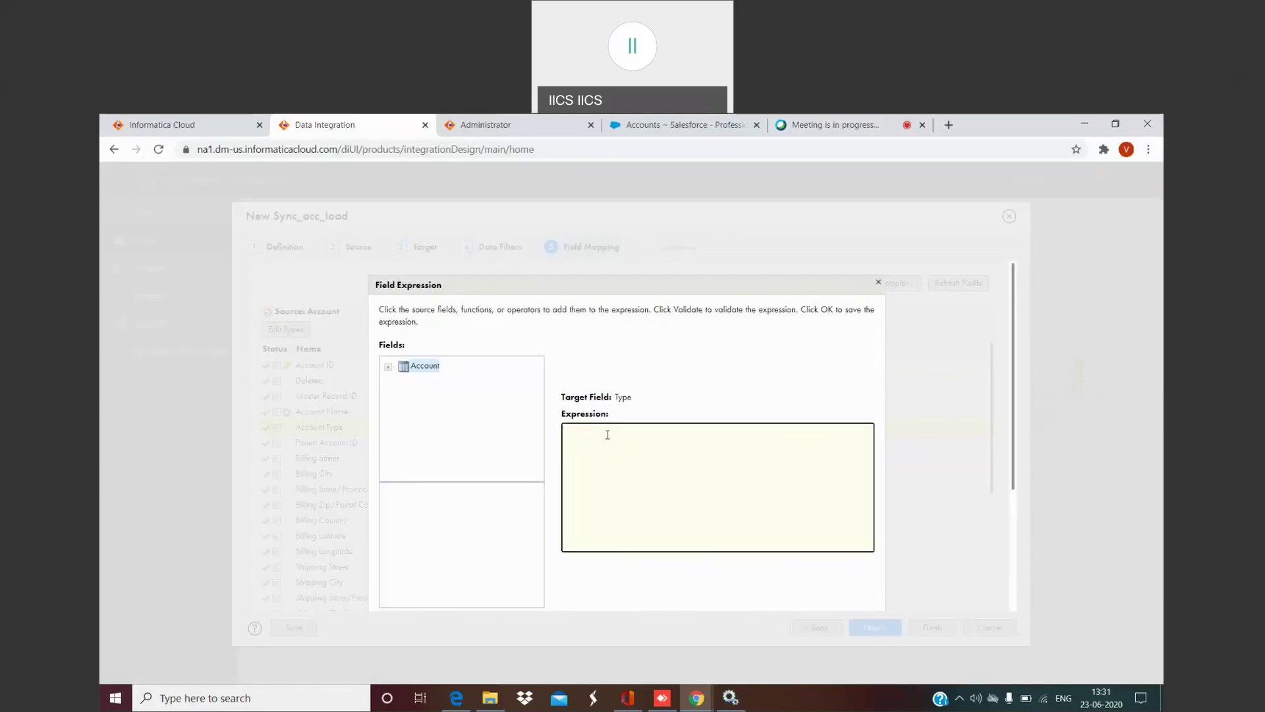
{"action": "type", "text": "Y'"}
{"action": "left_click_drag", "start_coordinate": [1011, 431], "coordinate": [1028, 553]}
{"action": "left_click", "coordinate": [815, 595]}
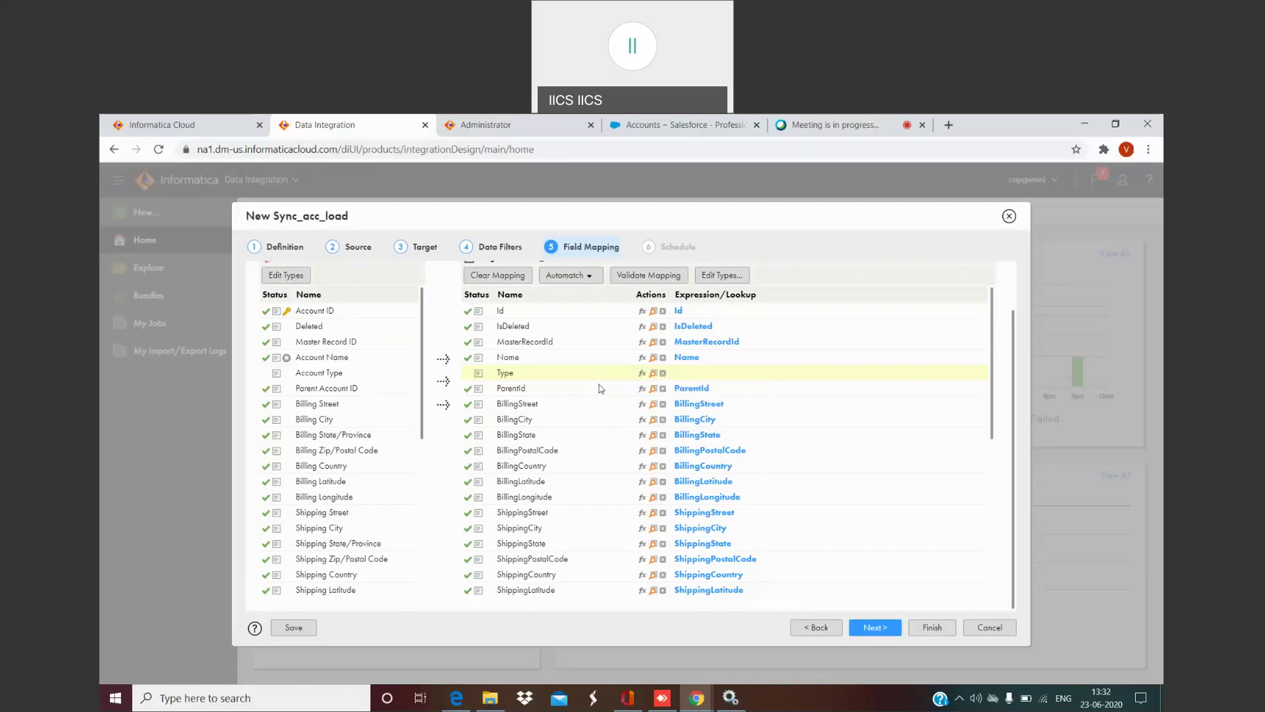
{"action": "left_click_drag", "start_coordinate": [323, 375], "coordinate": [700, 373]}
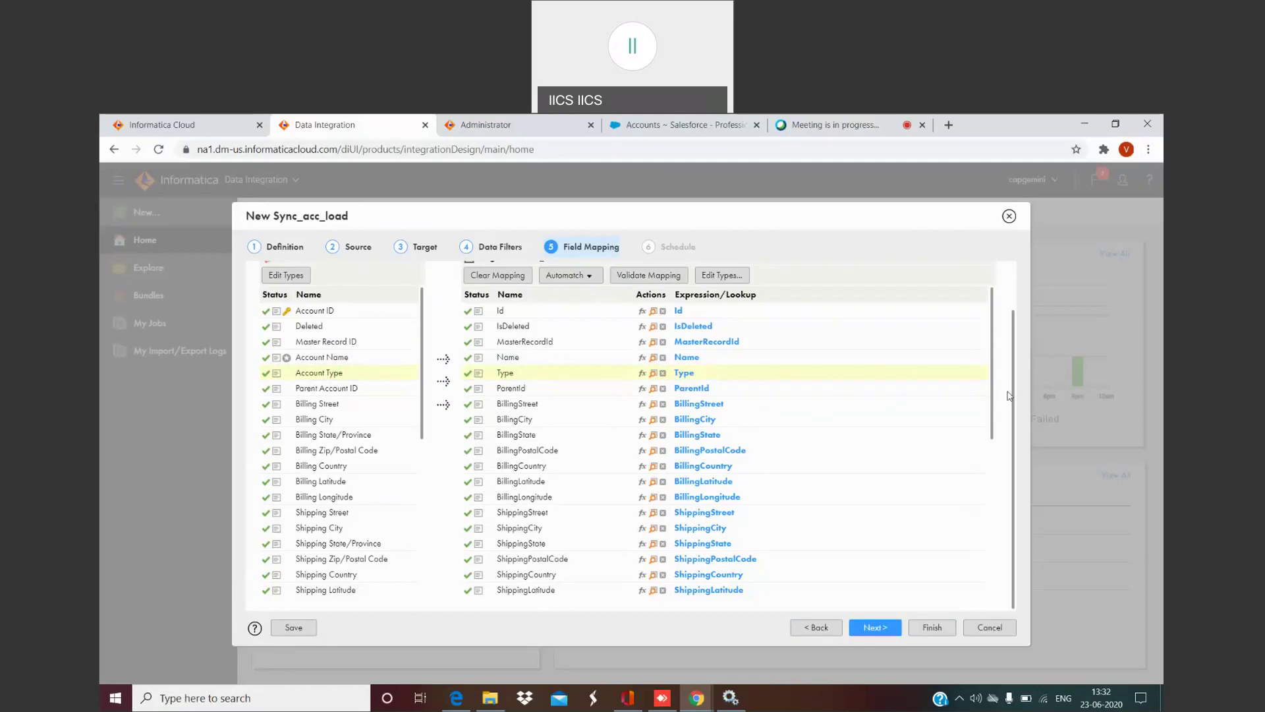
- Start a lookup for the OwnerId target field with connection conn_ff_Salesforce and lookup object Account Contact Role
{"action": "left_click_drag", "start_coordinate": [994, 389], "coordinate": [996, 558]}
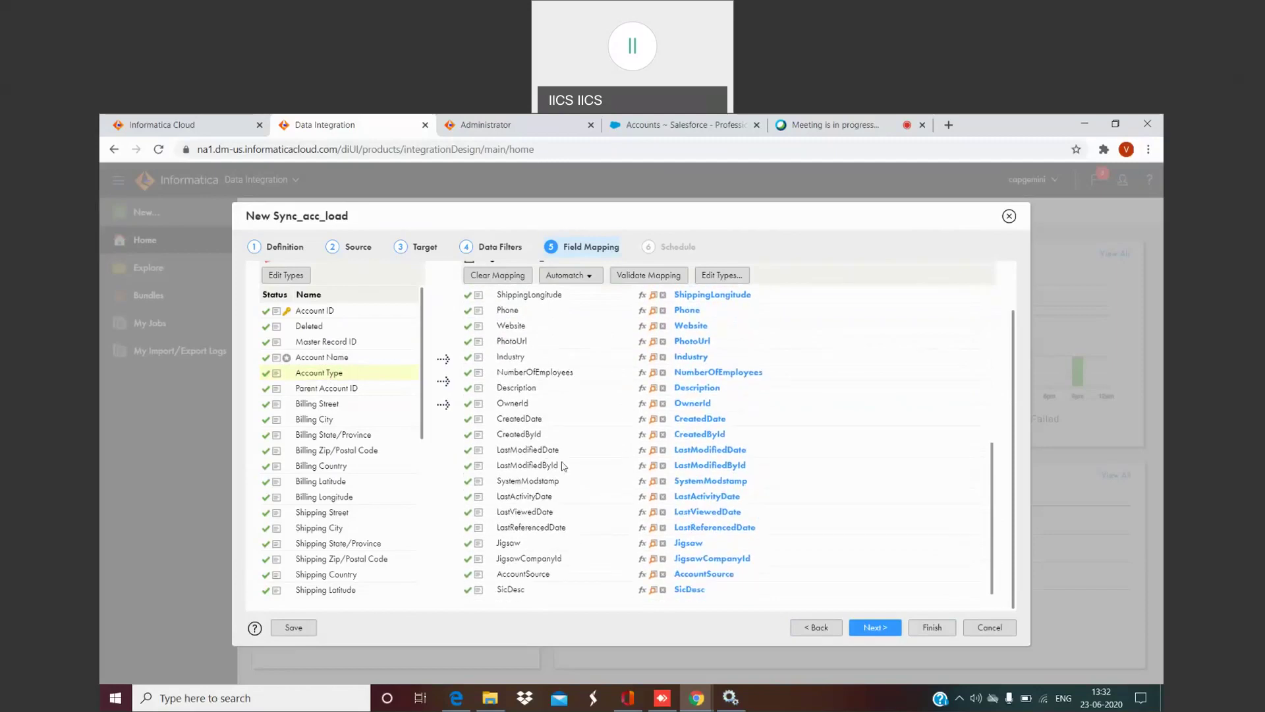
{"action": "left_click", "coordinate": [664, 404]}
{"action": "left_click", "coordinate": [656, 404]}
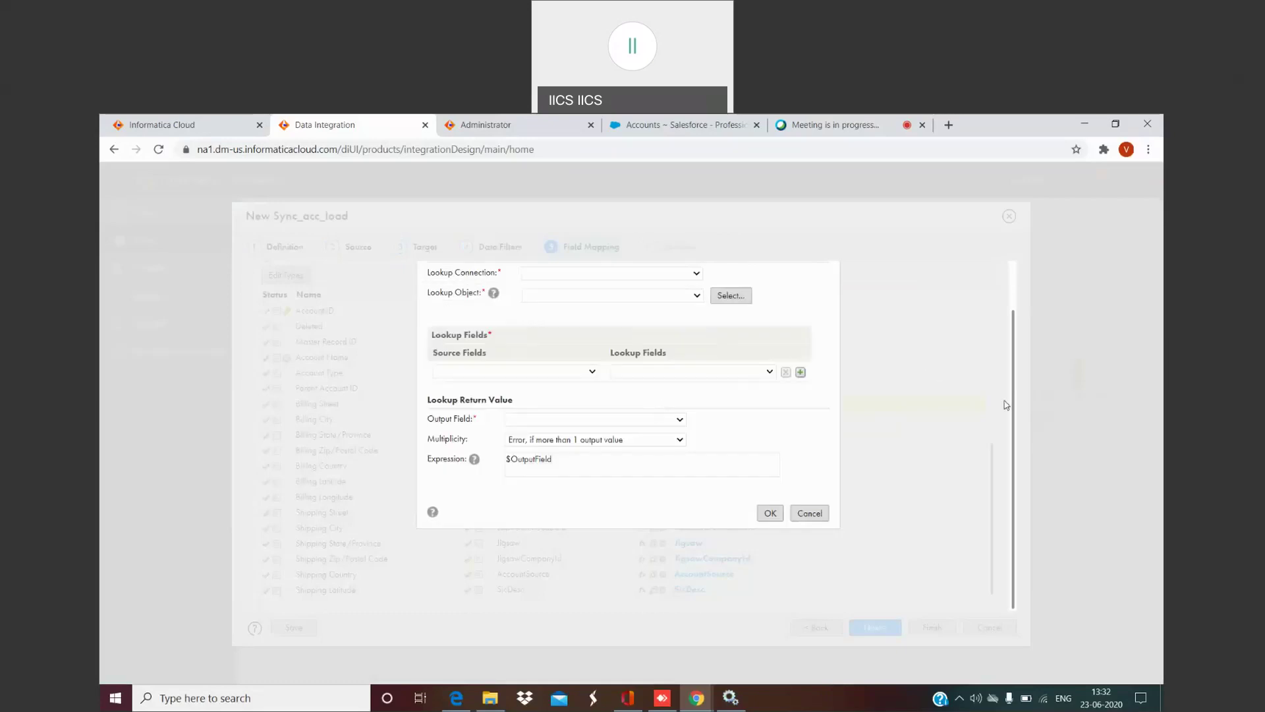
{"action": "scroll", "coordinate": [1015, 396], "scroll_direction": "up", "scroll_amount": 1}
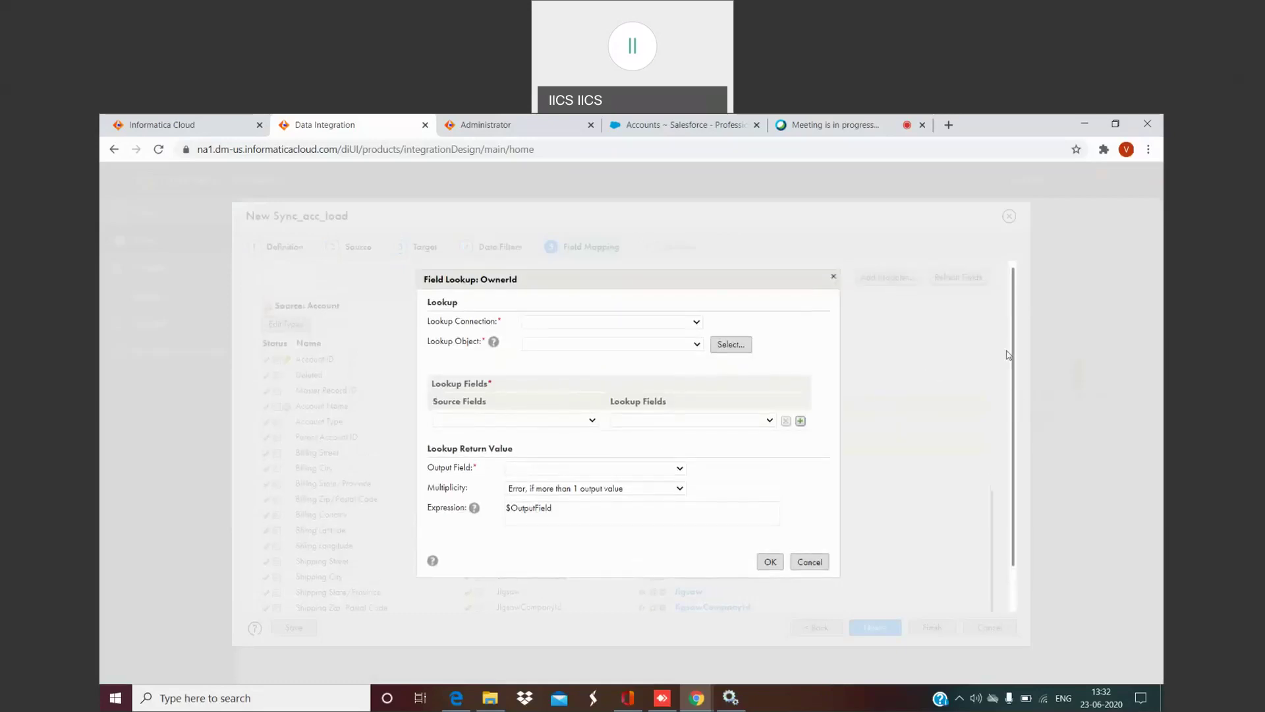
{"action": "left_click", "coordinate": [691, 328]}
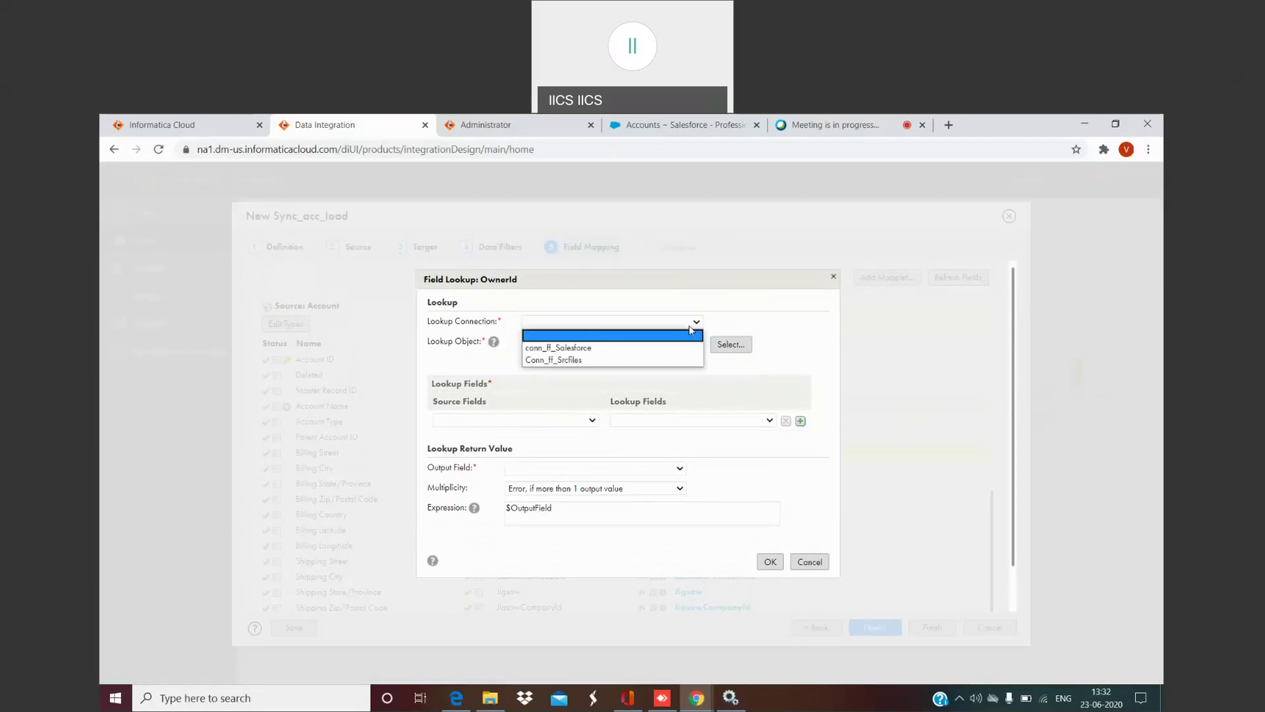
{"action": "left_click", "coordinate": [743, 322]}
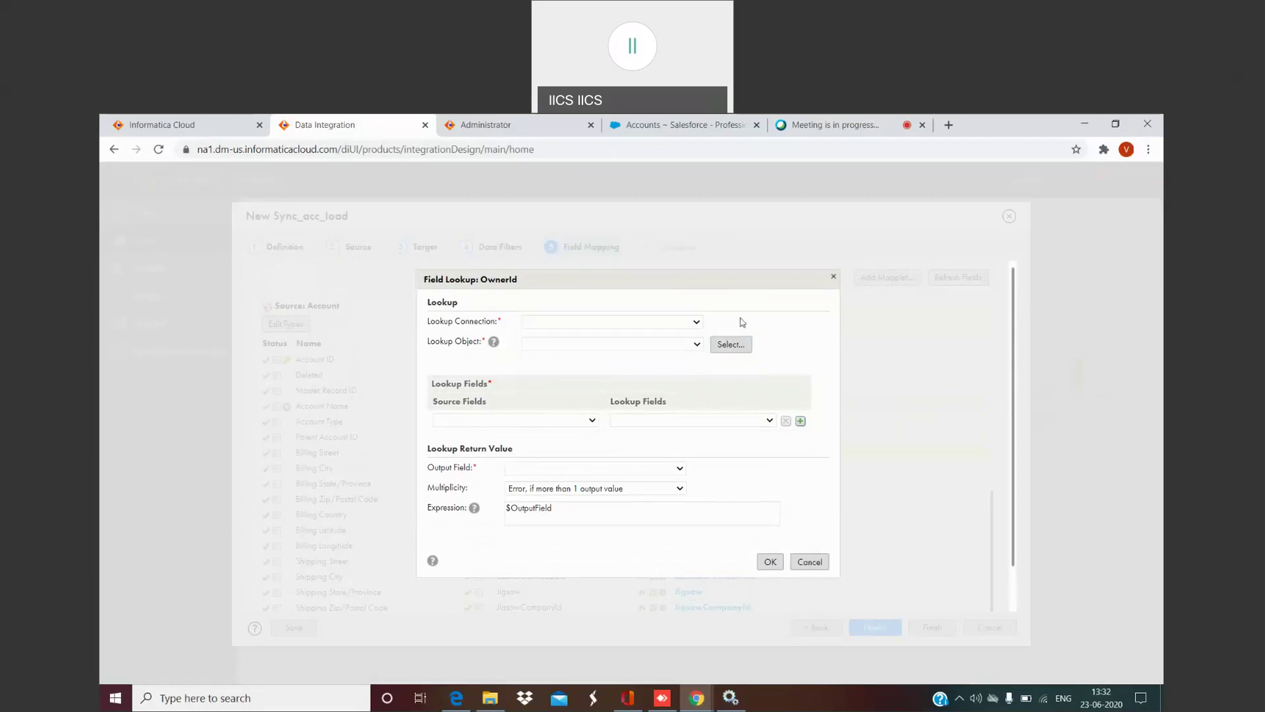
{"action": "left_click", "coordinate": [679, 328]}
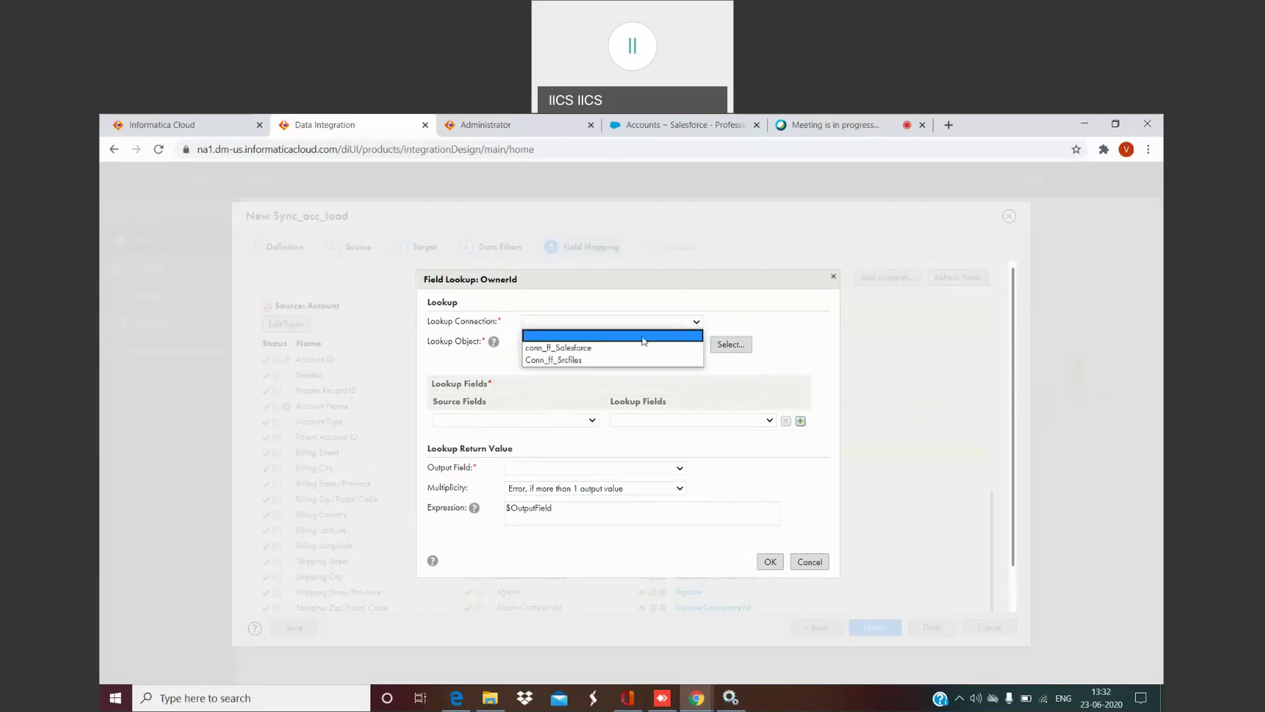
{"action": "left_click", "coordinate": [590, 351]}
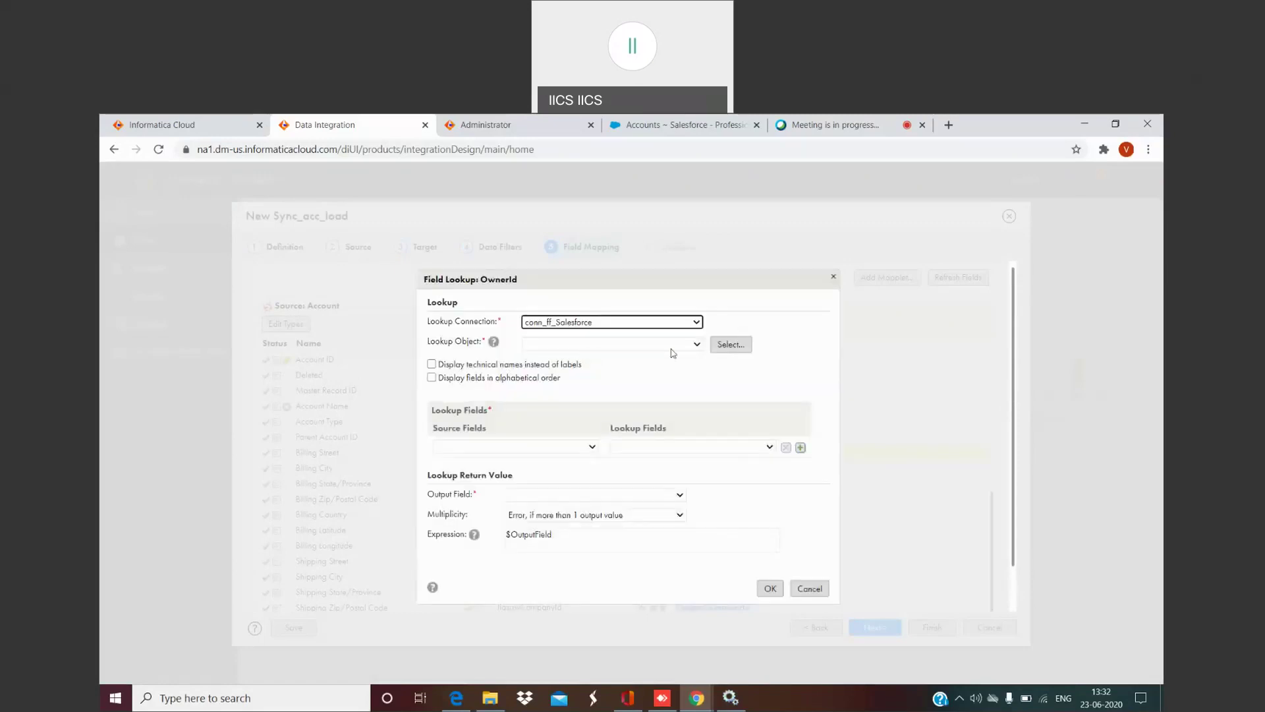
{"action": "left_click", "coordinate": [682, 345]}
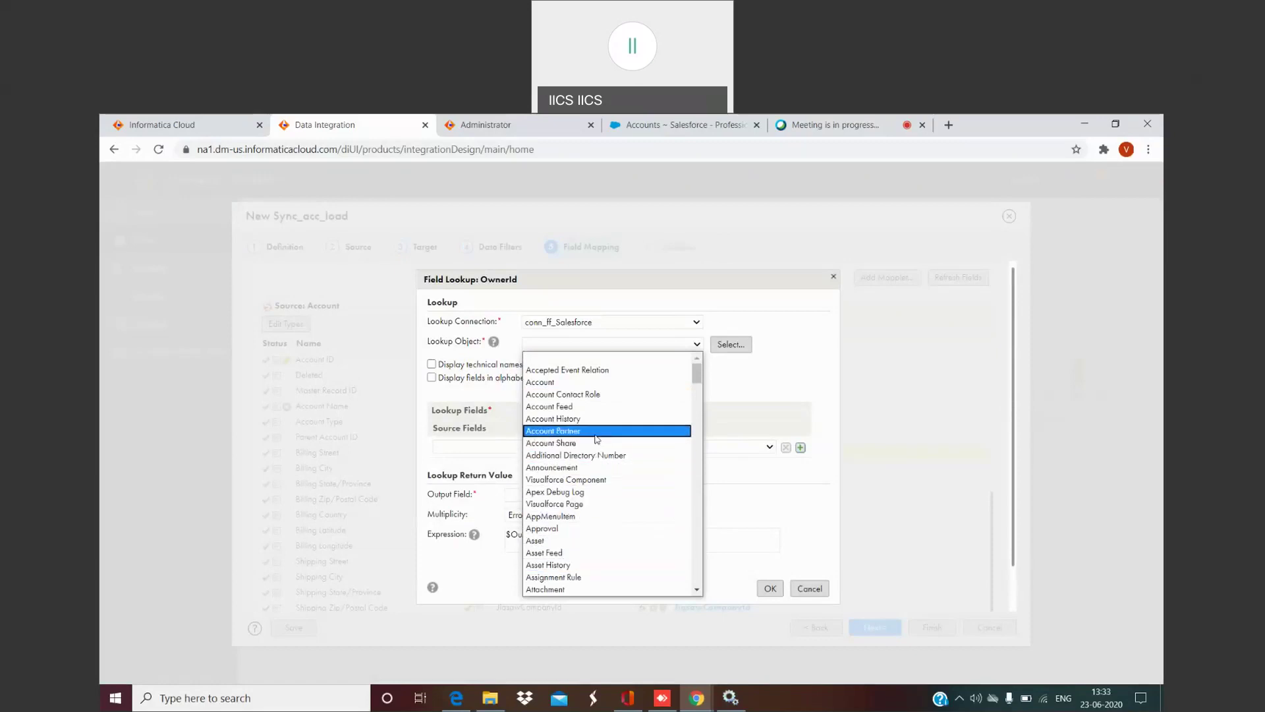
{"action": "left_click", "coordinate": [577, 396]}
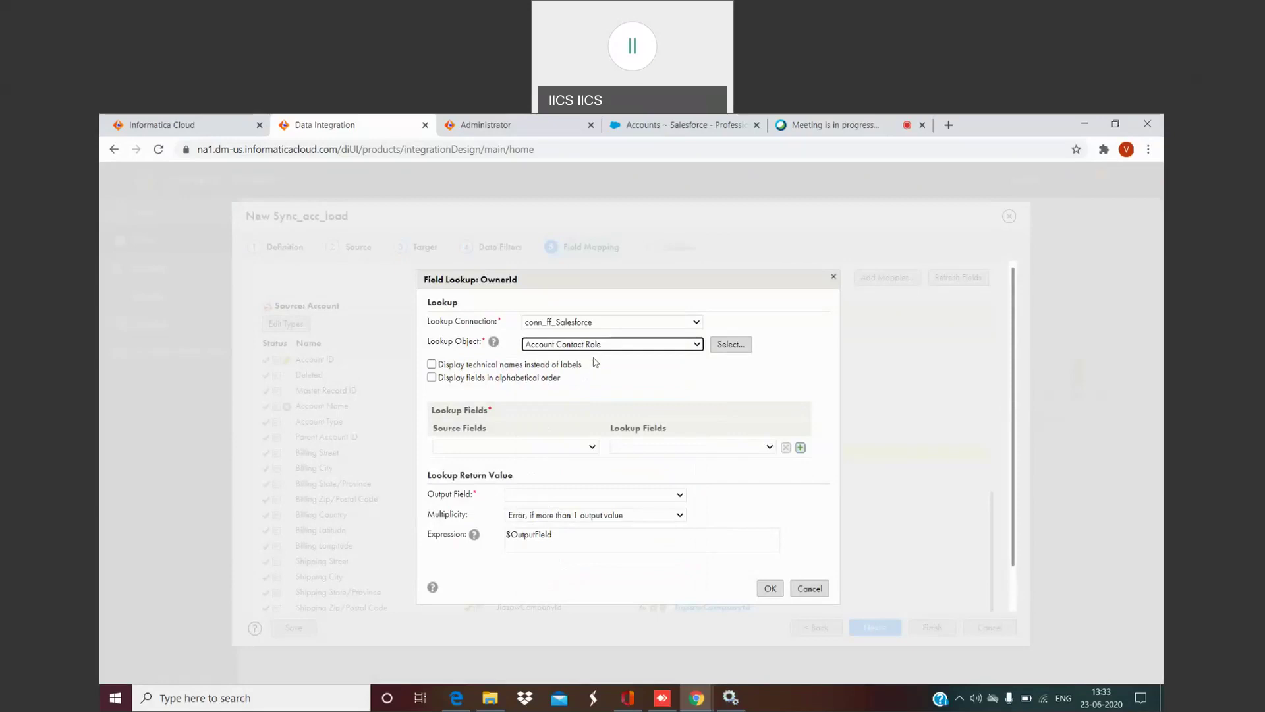
- Match the source field Account ID to the lookup field Account ID in the OwnerId lookup
{"action": "left_click", "coordinate": [592, 451]}
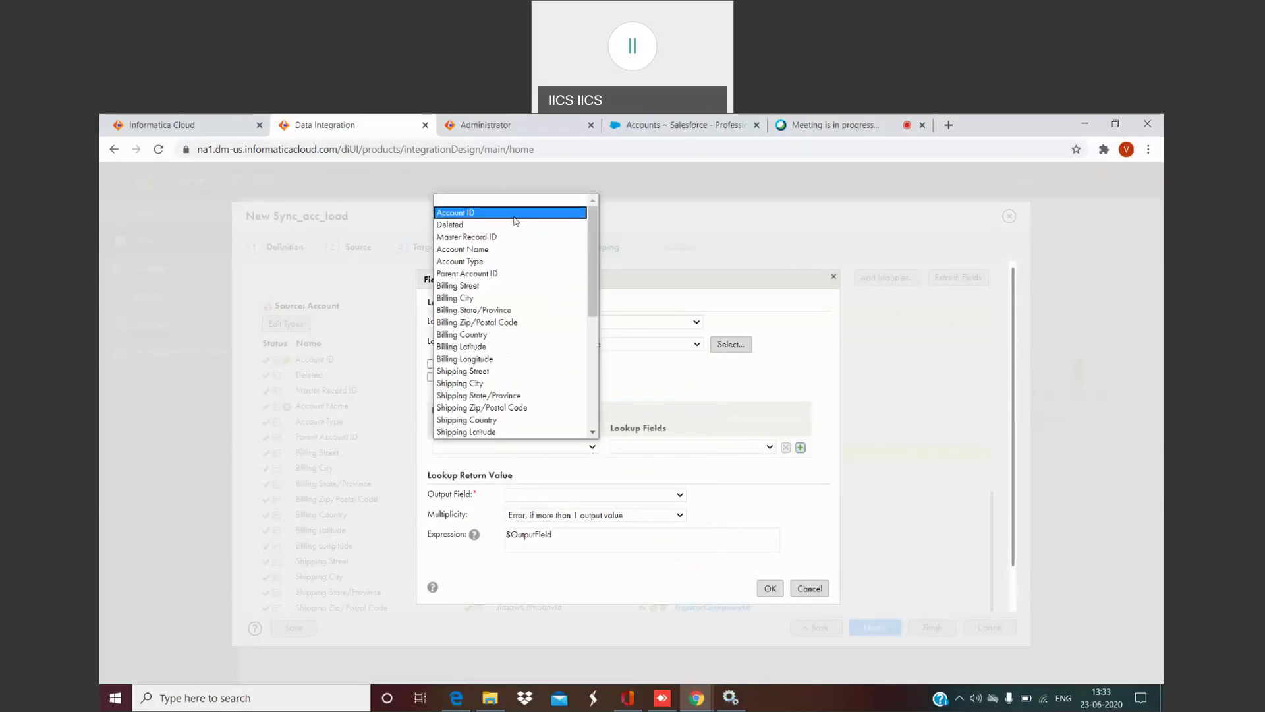
{"action": "left_click", "coordinate": [514, 212]}
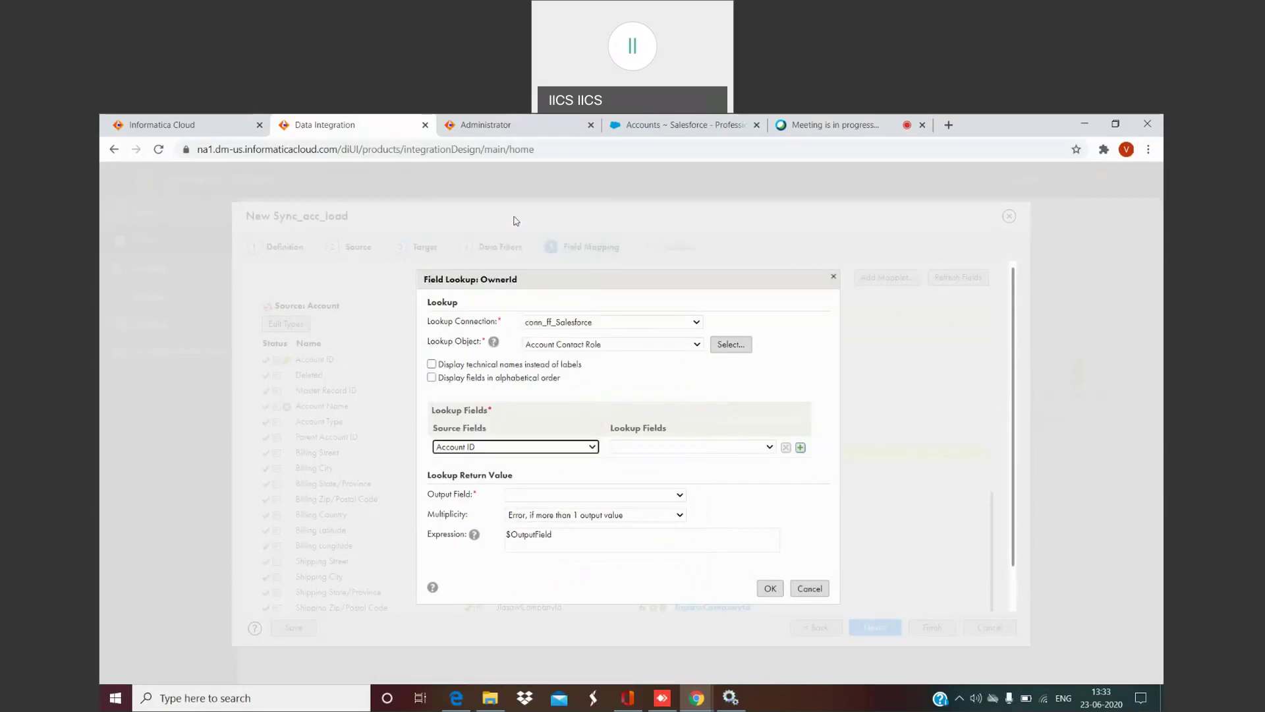
{"action": "left_click", "coordinate": [689, 449]}
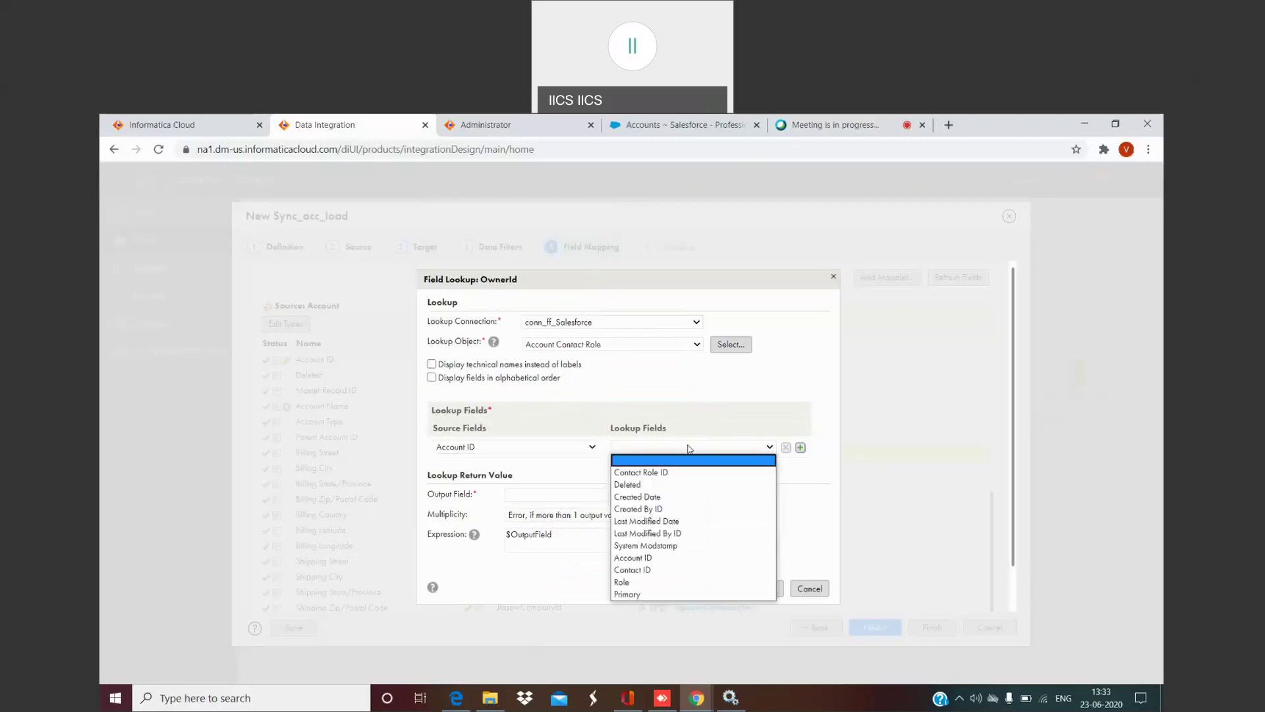
{"action": "left_click", "coordinate": [654, 558]}
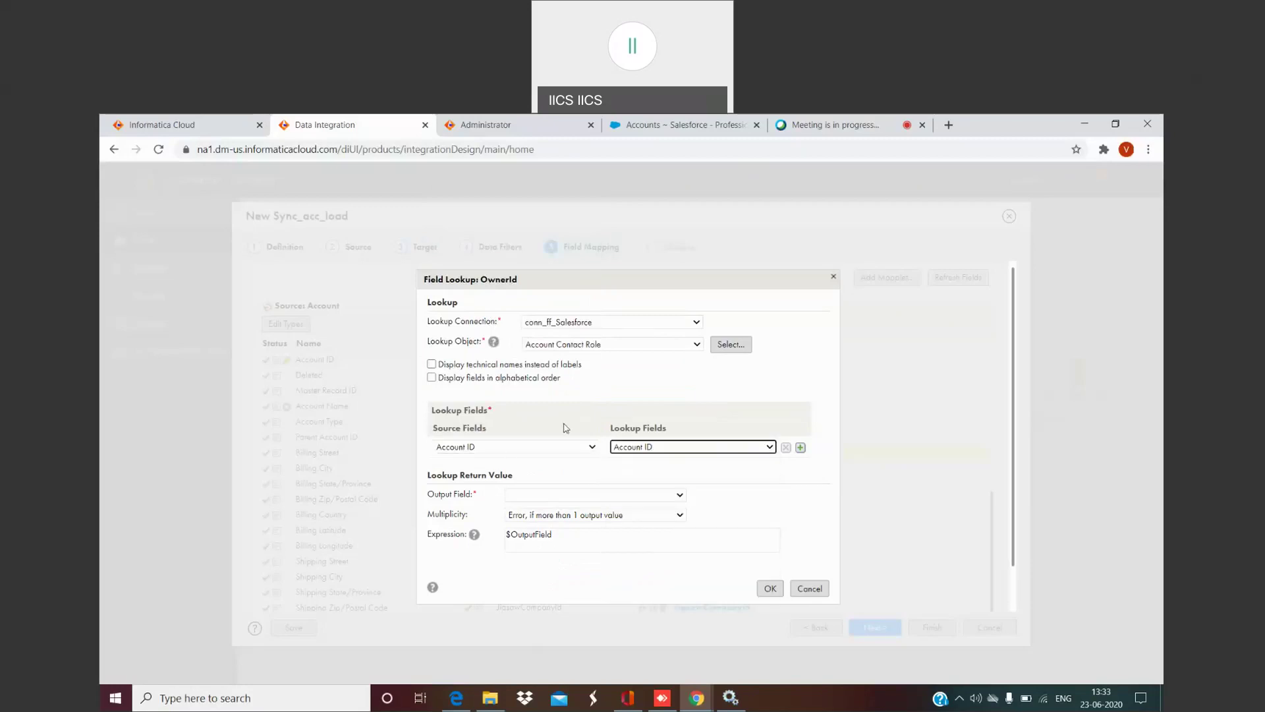
- Set the lookup's output field to Contact ID and multiplicity to Randomly pick 1 output value, and cancel the lookup
{"action": "left_click", "coordinate": [680, 495]}
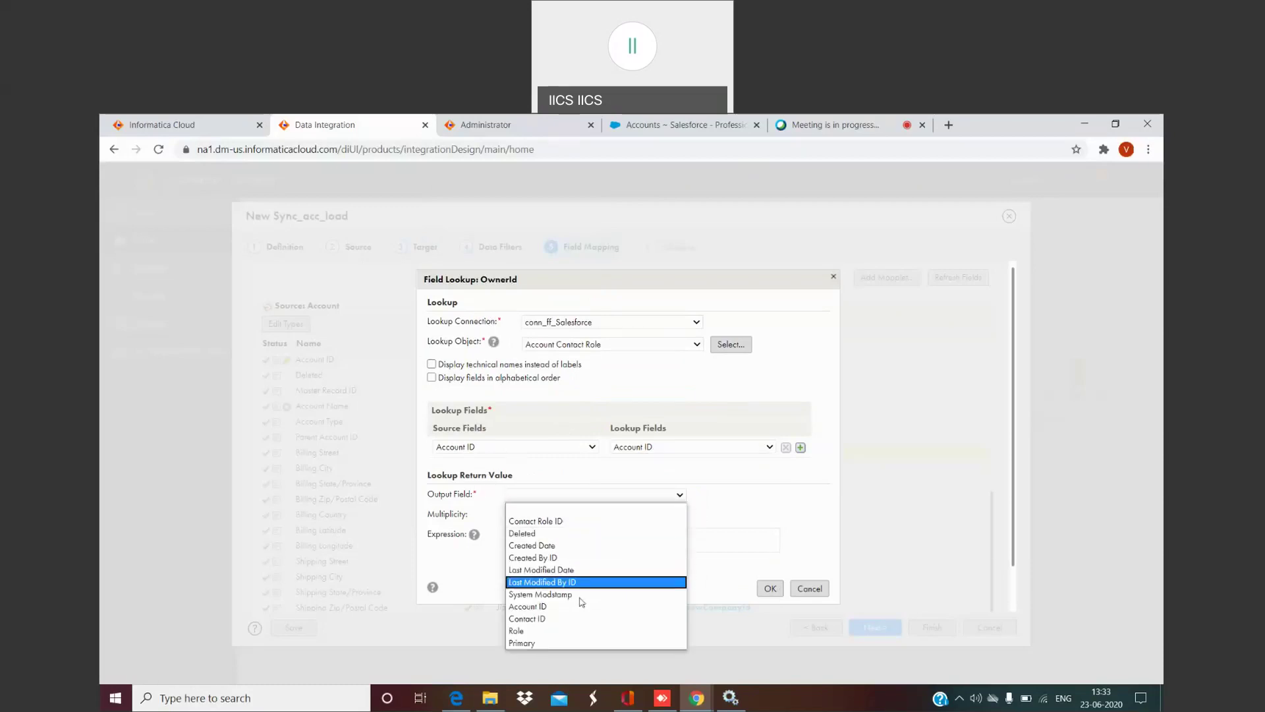
{"action": "left_click", "coordinate": [573, 620]}
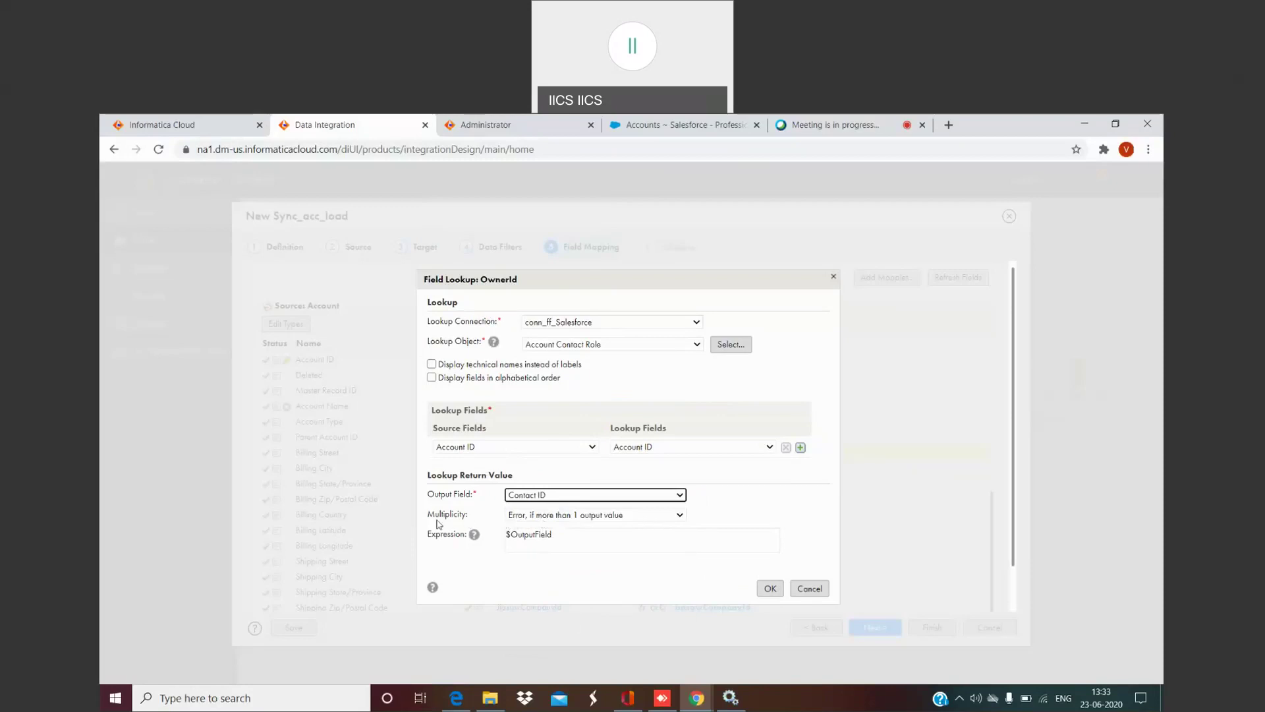
{"action": "left_click", "coordinate": [610, 515]}
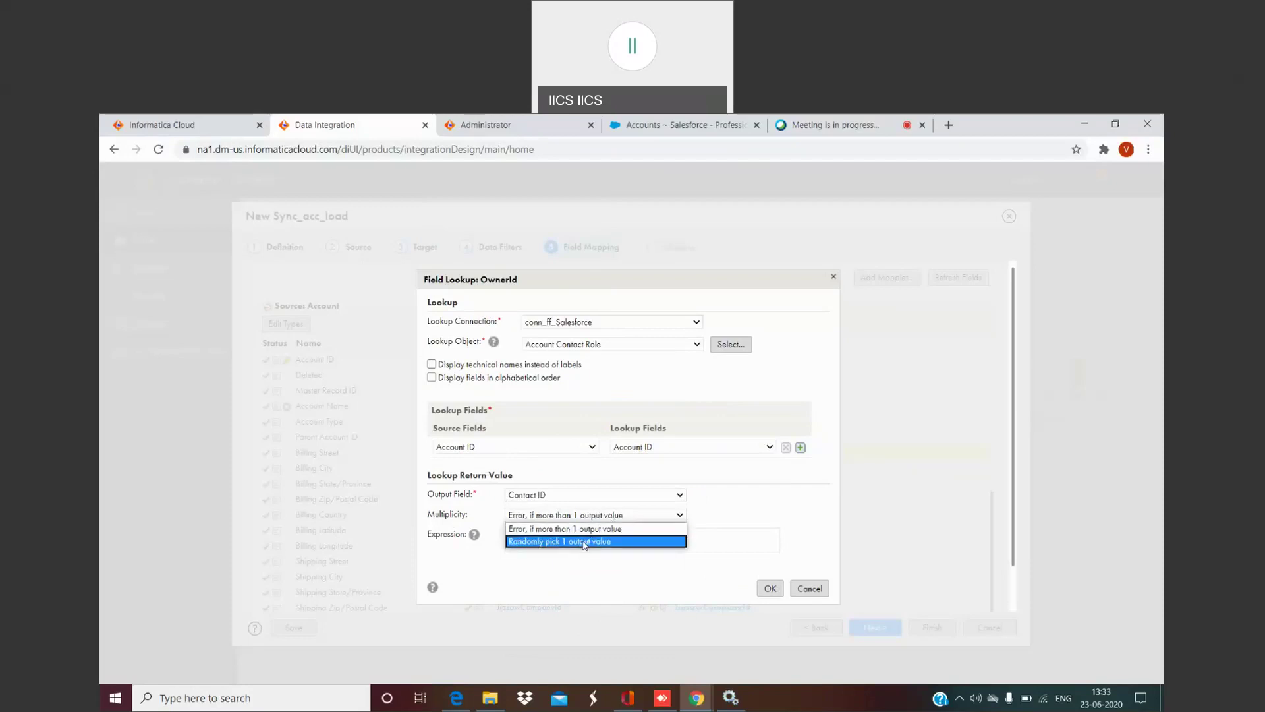
{"action": "left_click", "coordinate": [583, 543]}
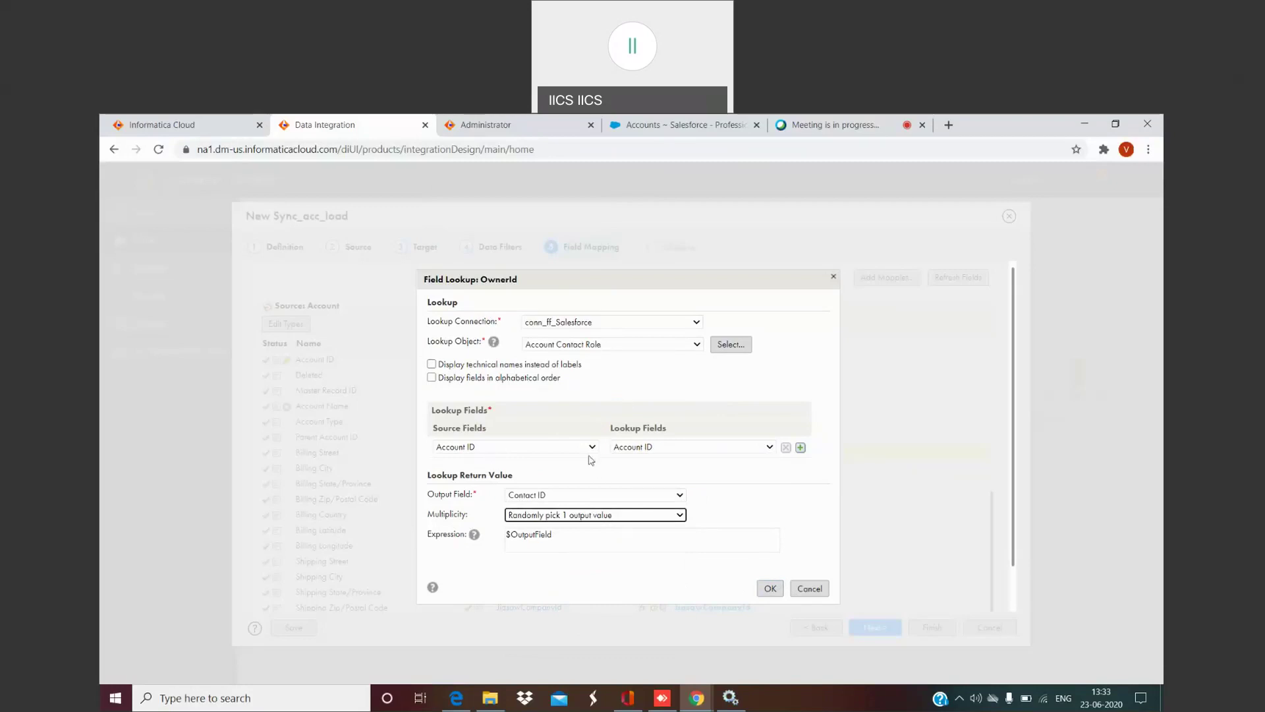
{"action": "left_click", "coordinate": [820, 594]}
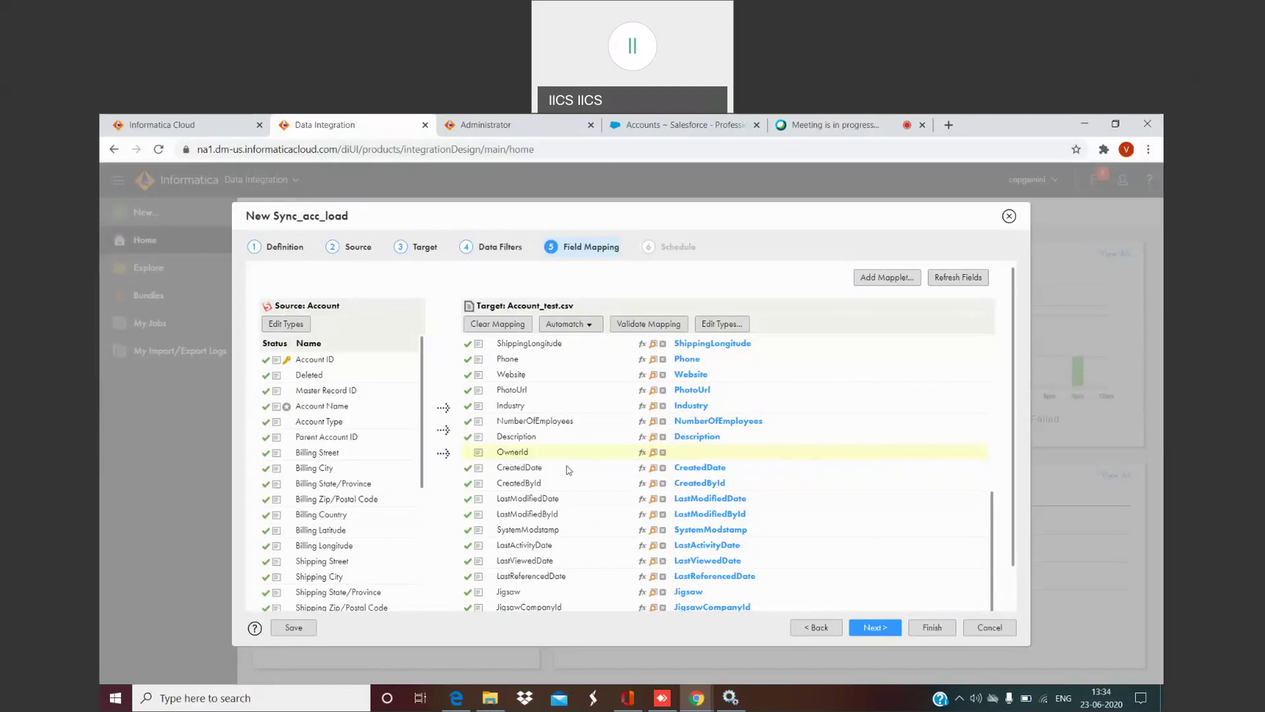
- Clear and rebuild the Account_test.csv field mapping with Smart Match automatching, and validate the mapping
{"action": "left_click", "coordinate": [511, 328]}
{"action": "left_click", "coordinate": [589, 325]}
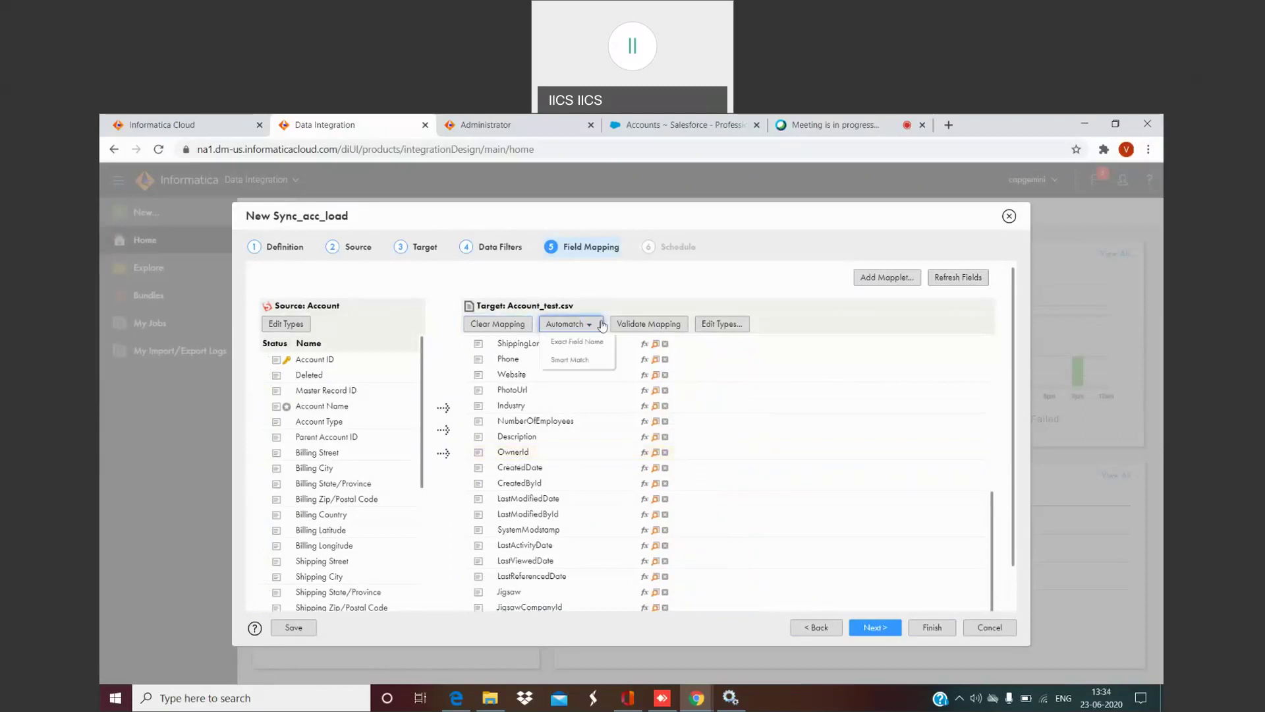
{"action": "left_click", "coordinate": [582, 361]}
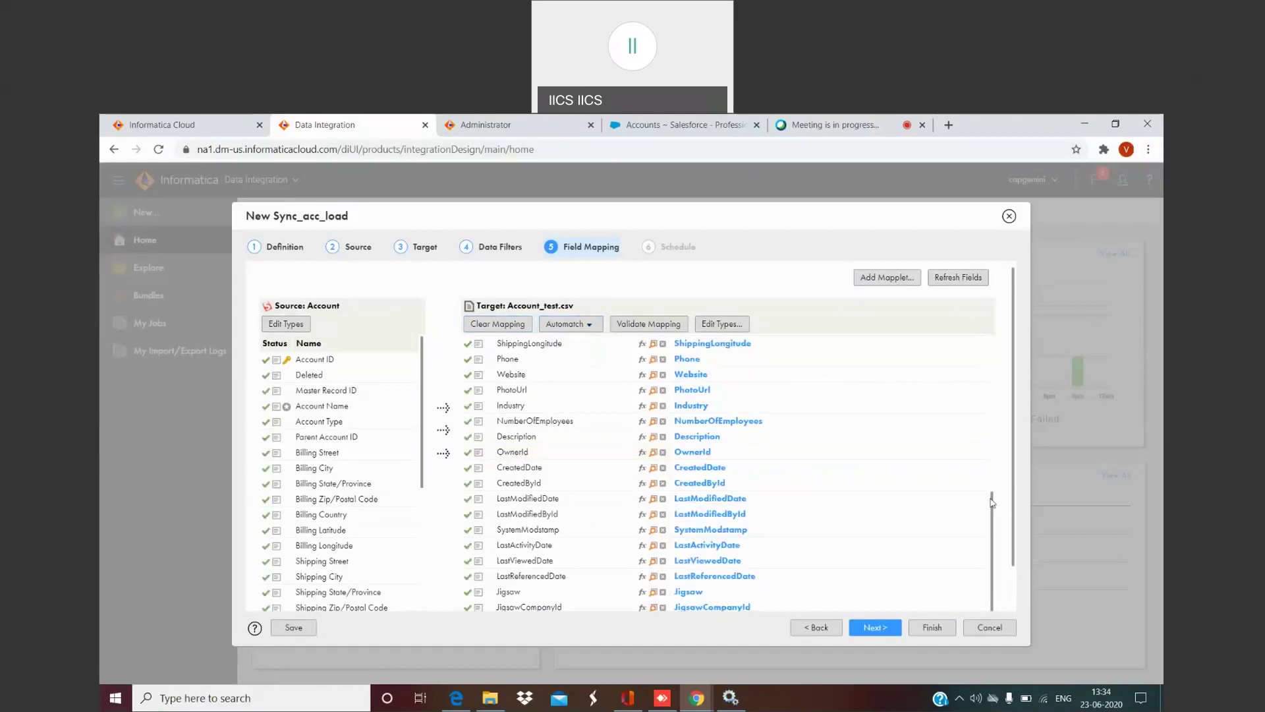
{"action": "left_click_drag", "start_coordinate": [995, 528], "coordinate": [982, 485]}
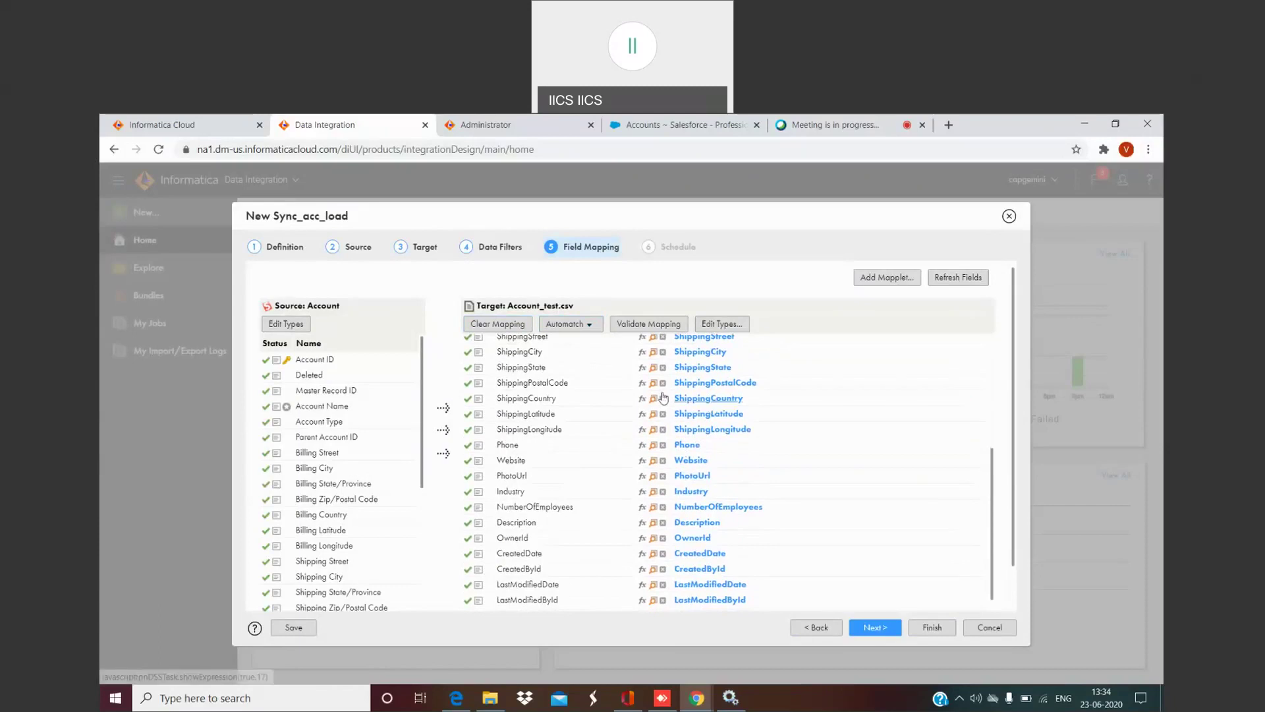
{"action": "left_click", "coordinate": [650, 328]}
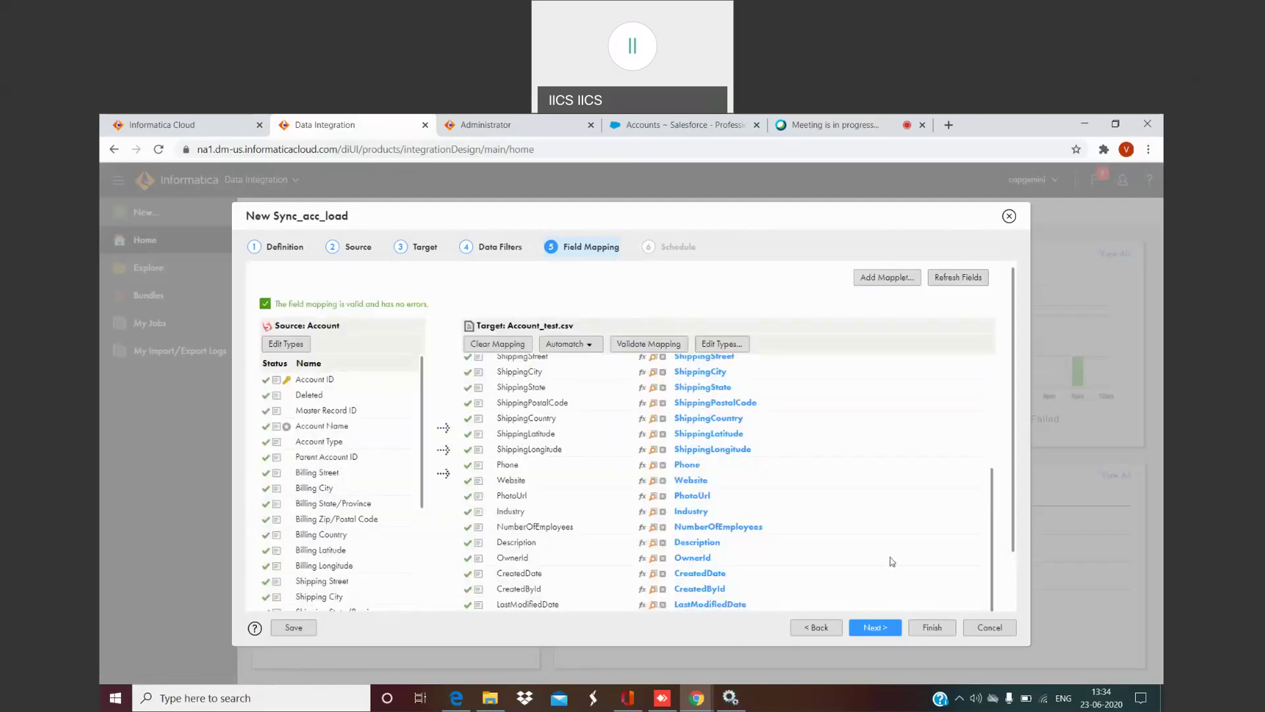
- Review the schedule and advanced options, keep the task unscheduled with default email notifications, and finish the Sync_acc_load task
{"action": "left_click", "coordinate": [877, 627]}
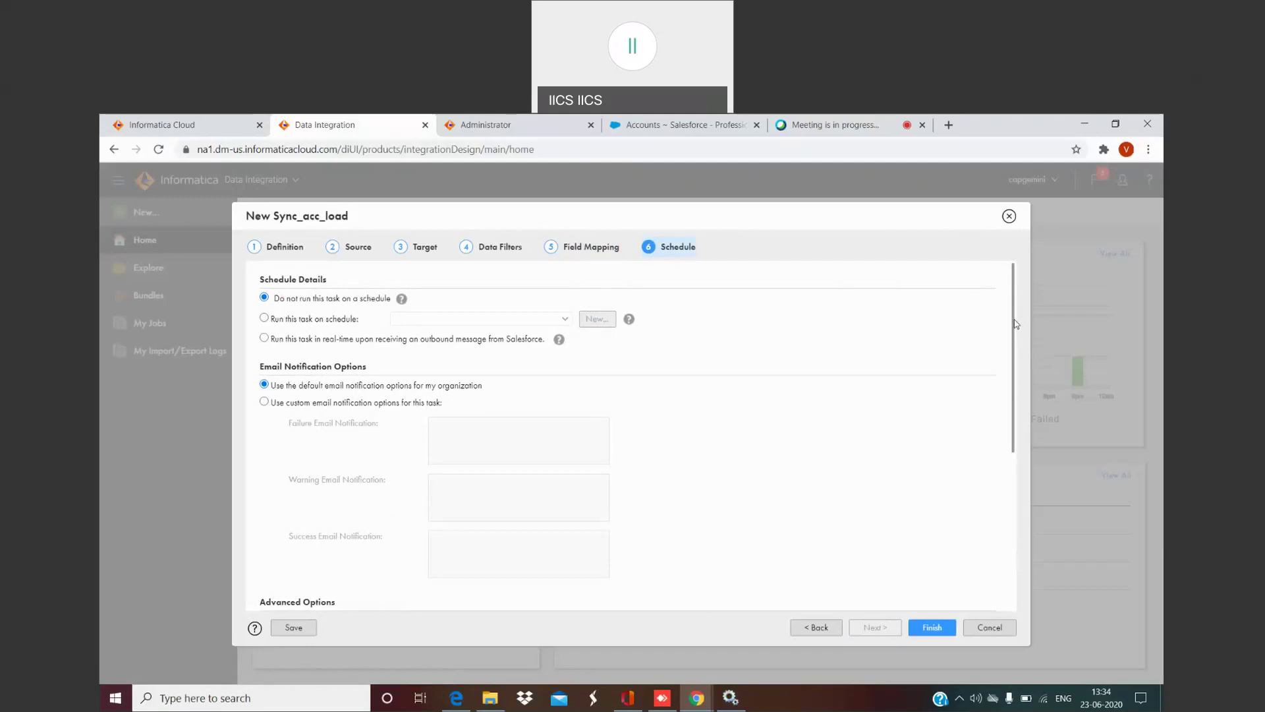
{"action": "left_click_drag", "start_coordinate": [1016, 324], "coordinate": [1021, 406]}
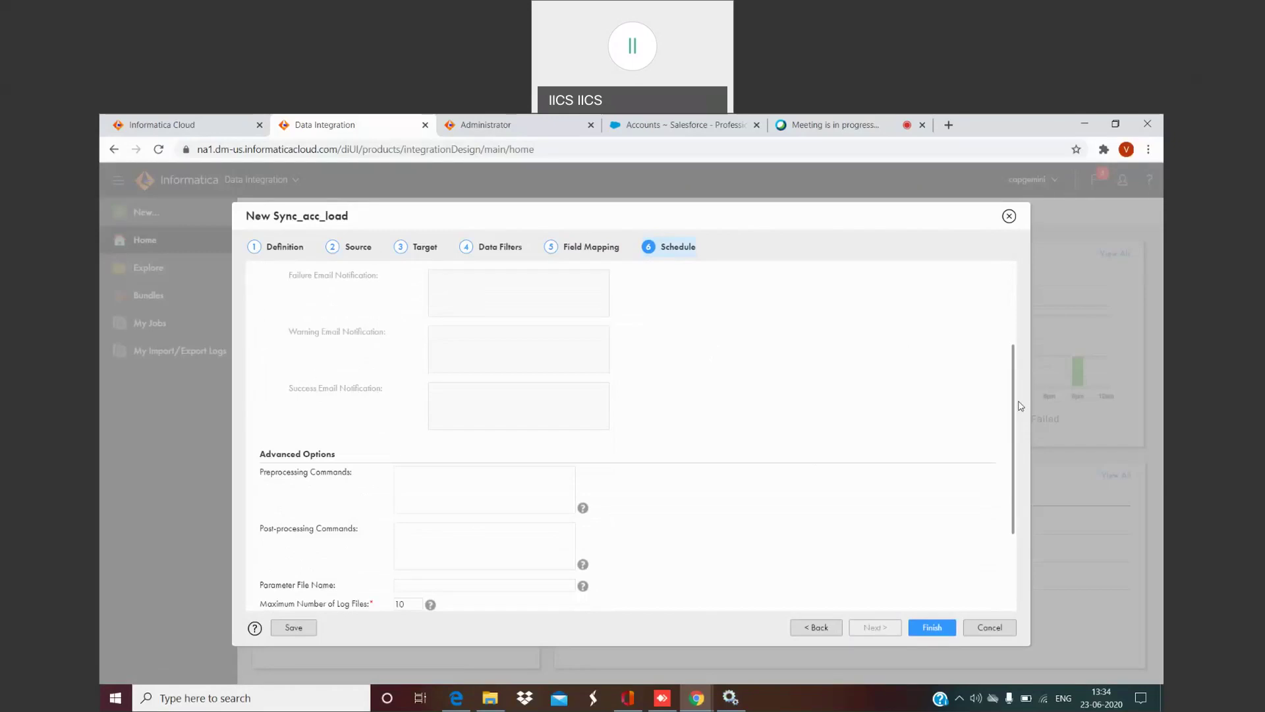
{"action": "left_click_drag", "start_coordinate": [1020, 406], "coordinate": [1029, 470]}
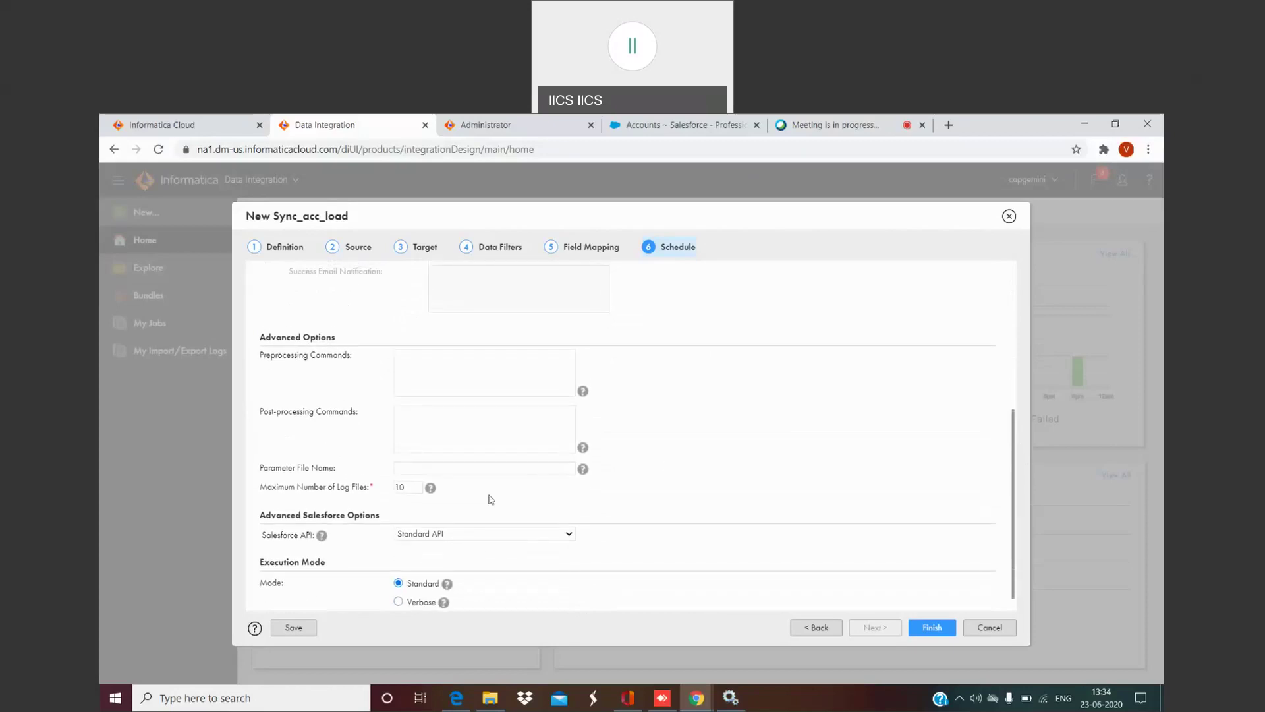
{"action": "left_click_drag", "start_coordinate": [1013, 512], "coordinate": [1007, 363]}
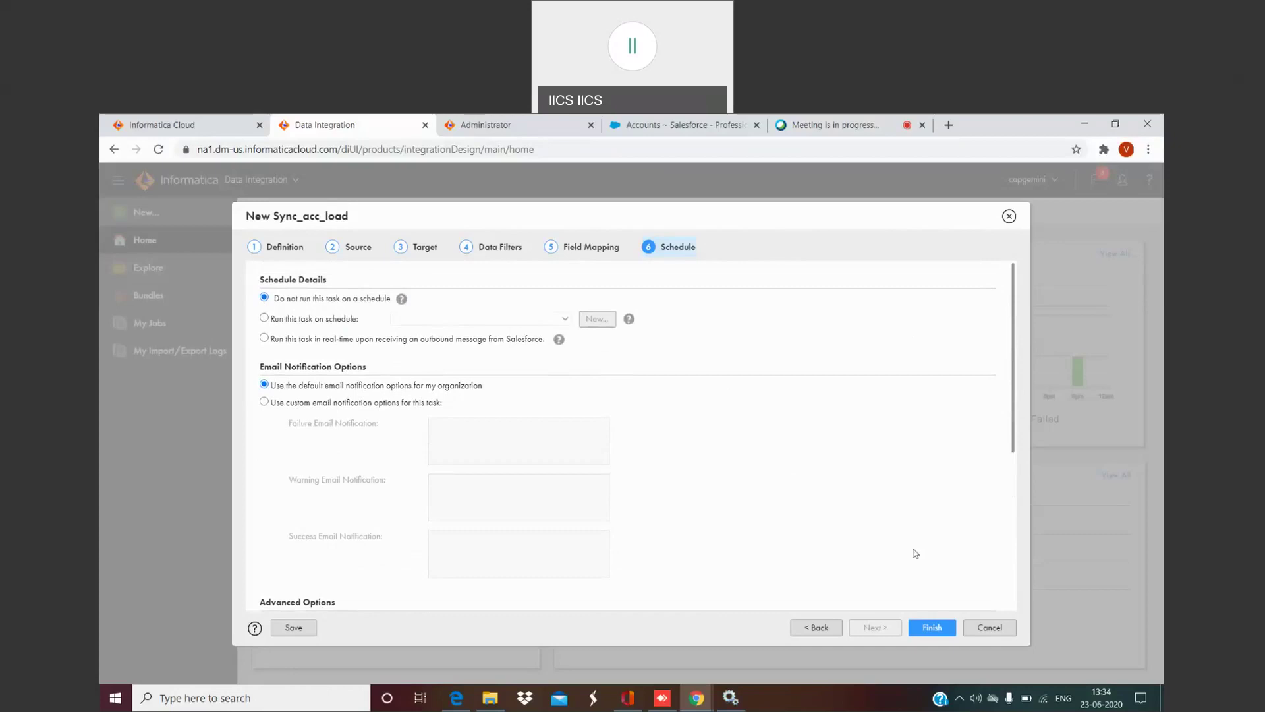
{"action": "left_click", "coordinate": [932, 628]}
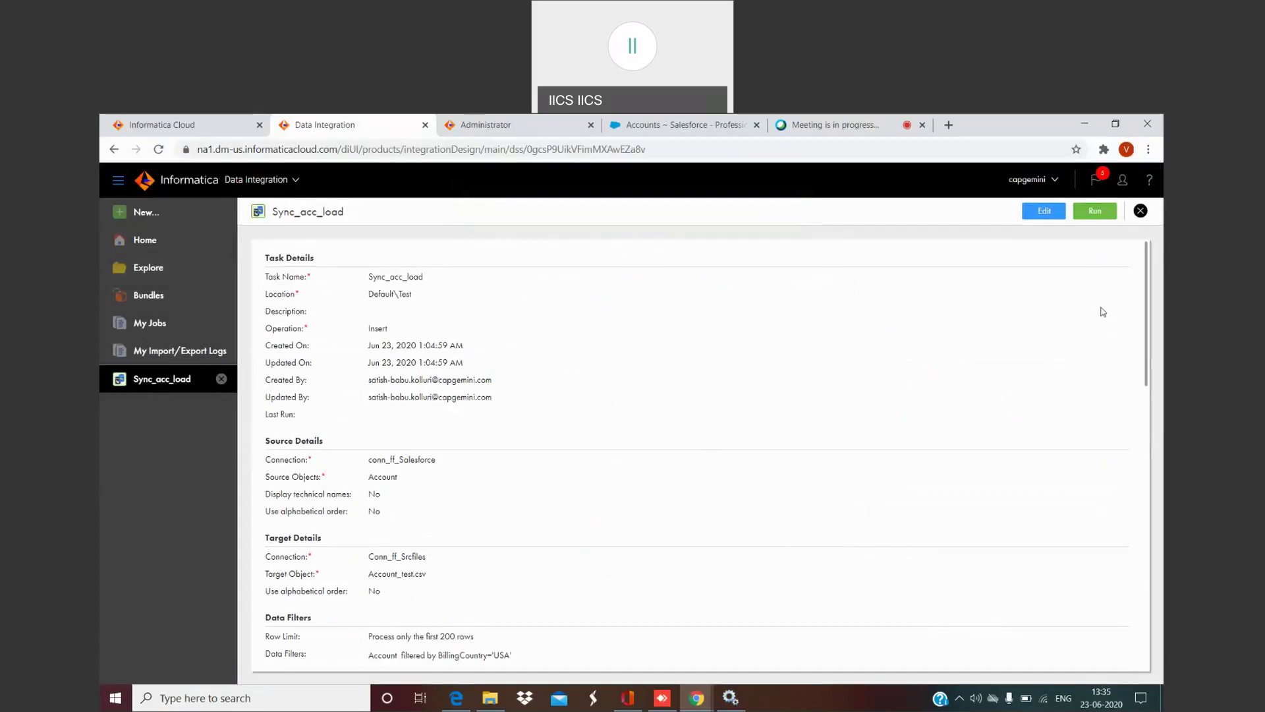
- Run the Sync_acc_load task and open its entry in the jobs monitor
{"action": "left_click", "coordinate": [1094, 212]}
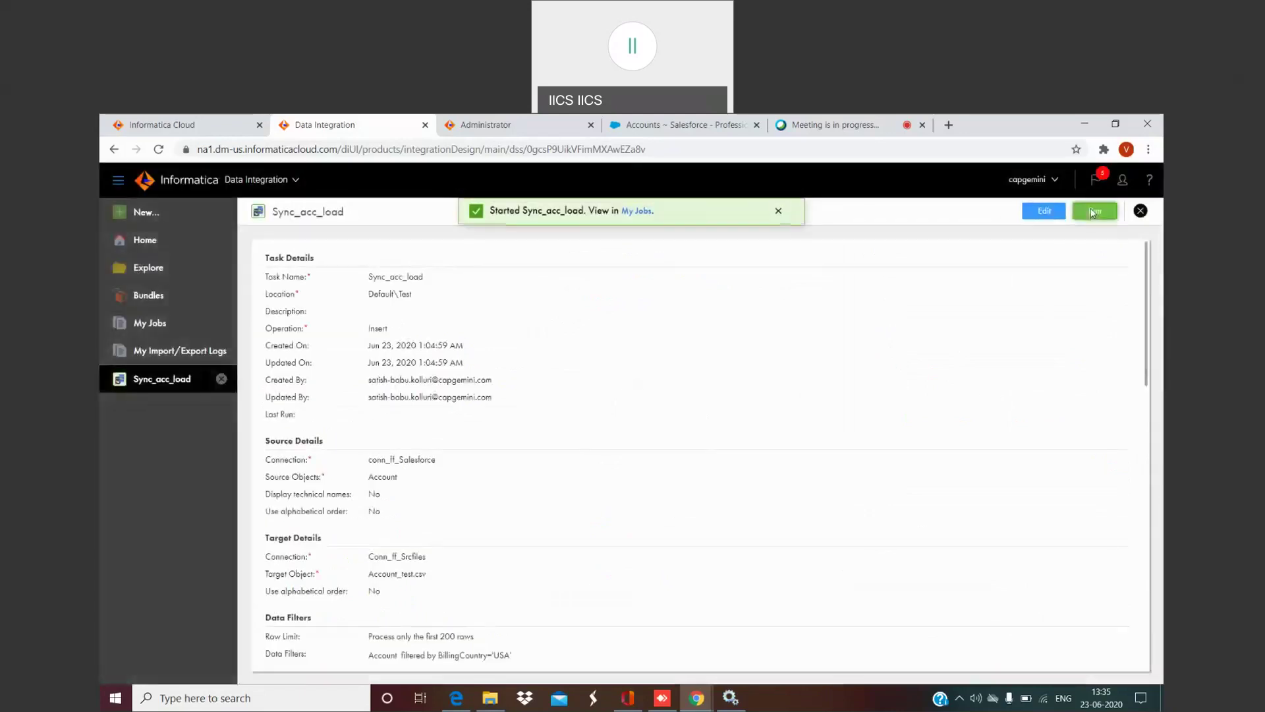
{"action": "left_click", "coordinate": [637, 211]}
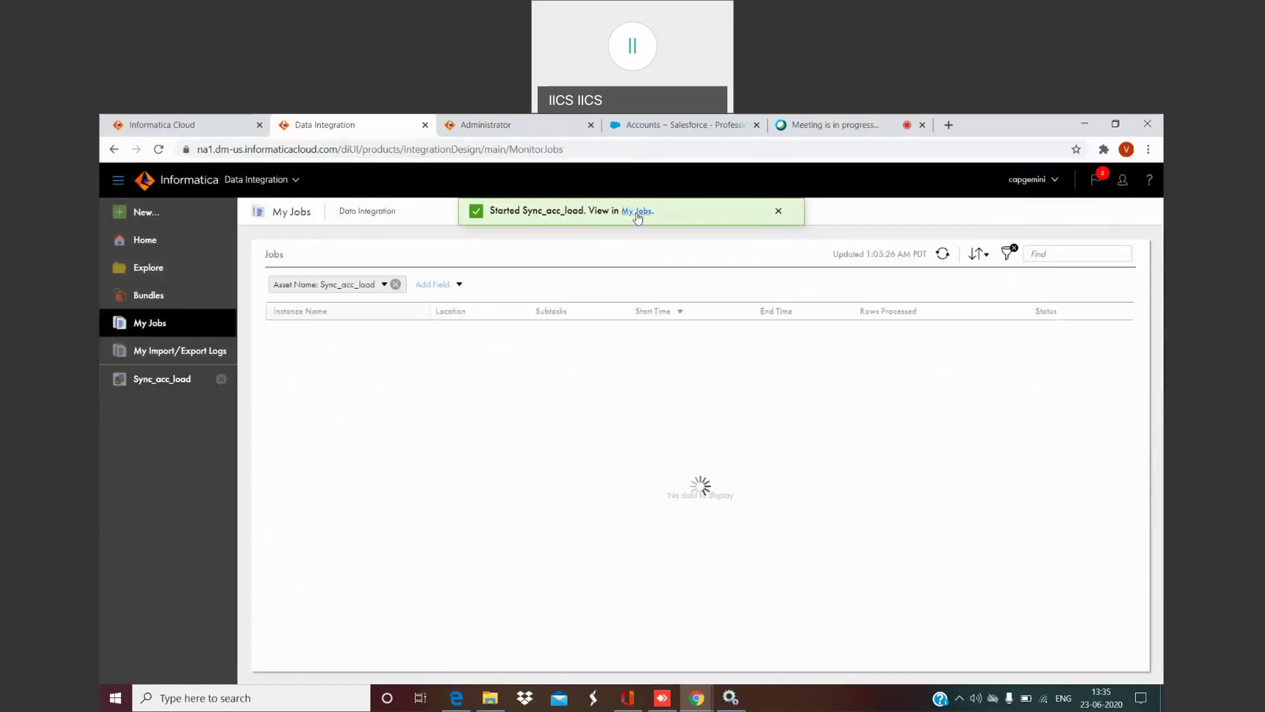